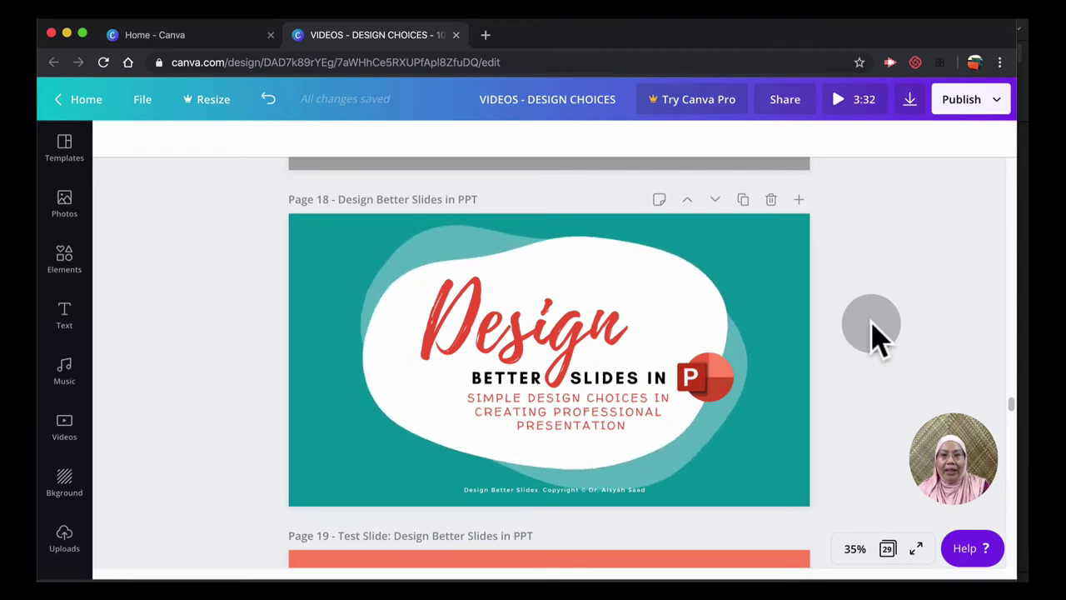
# Scroll down past page 18 to the blank coral test slide on page 19
pyautogui.scroll(-5, 873, 323)
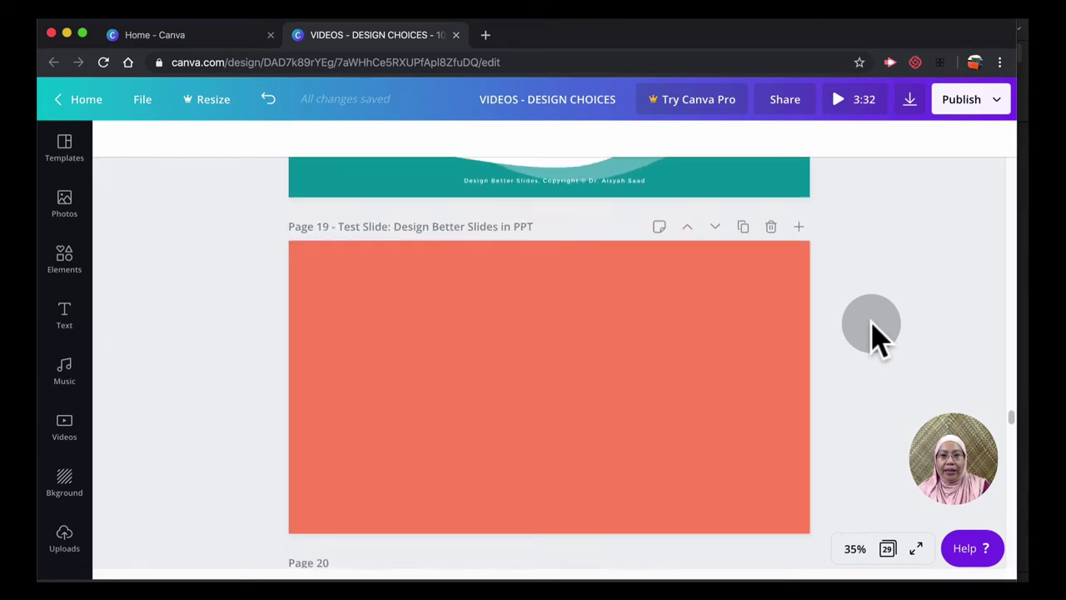
pyautogui.scroll(-1, 873, 323)
pyautogui.scroll(-1, 873, 323)
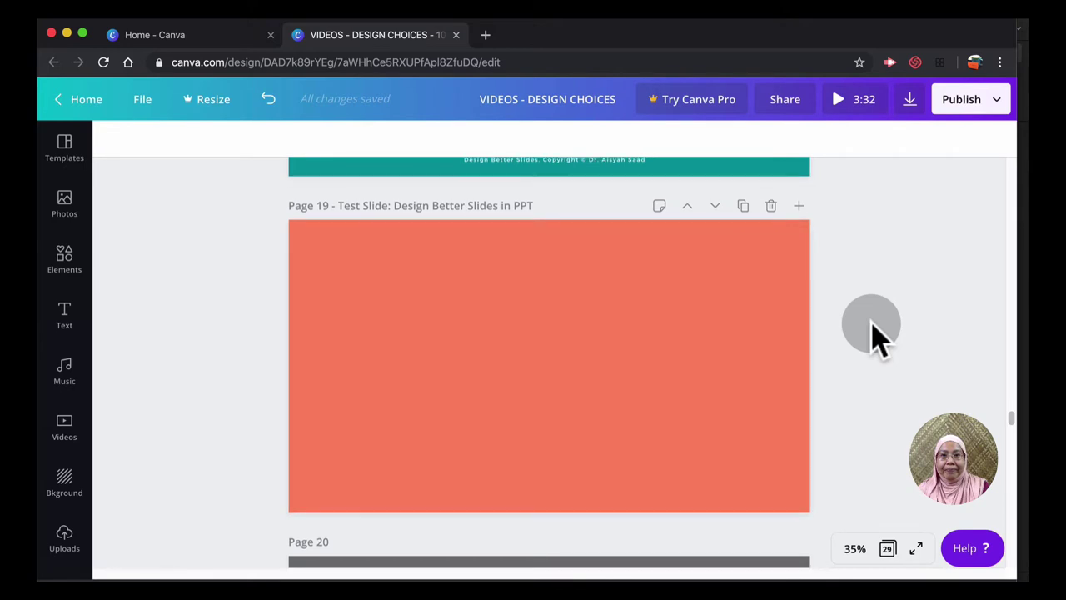
pyautogui.scroll(-1, 873, 323)
pyautogui.scroll(-1, 873, 323)
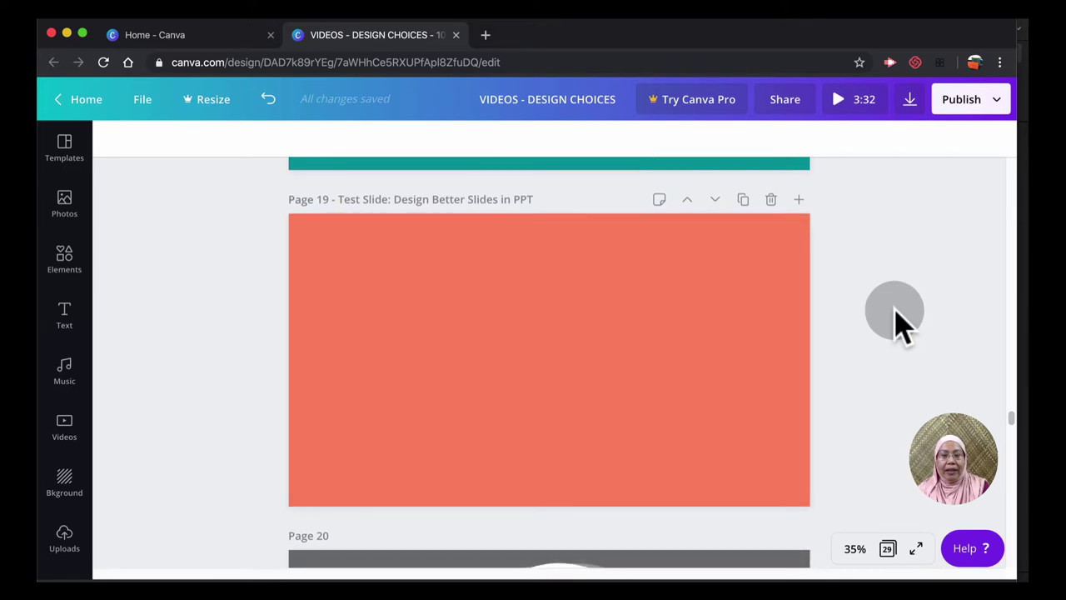
# Search the Elements library for 'blob' and browse the blob shape results
pyautogui.click(73, 275)
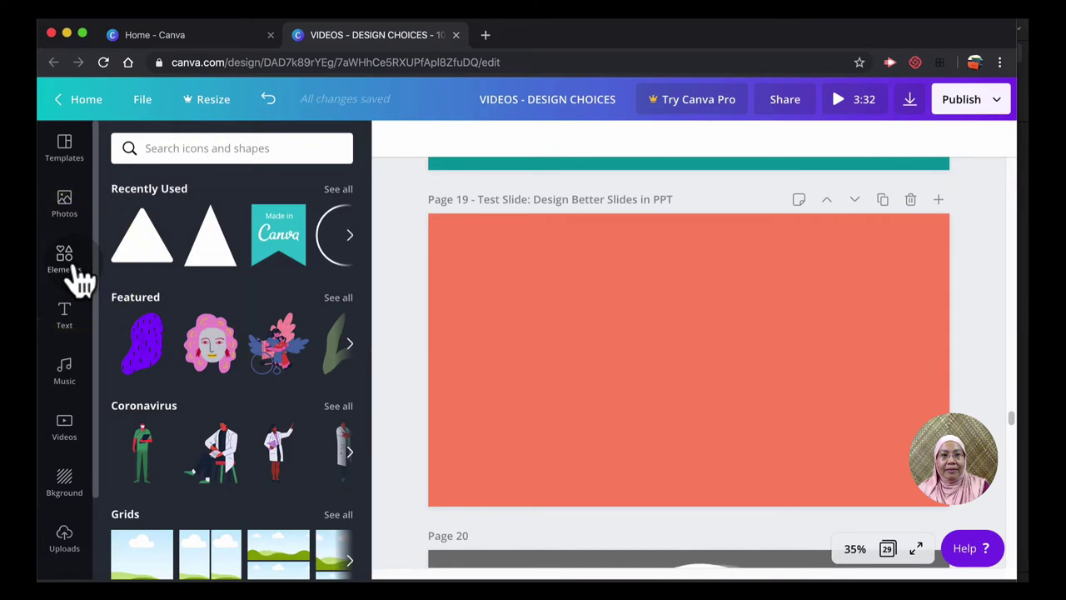
pyautogui.click(191, 150)
pyautogui.write('blob')
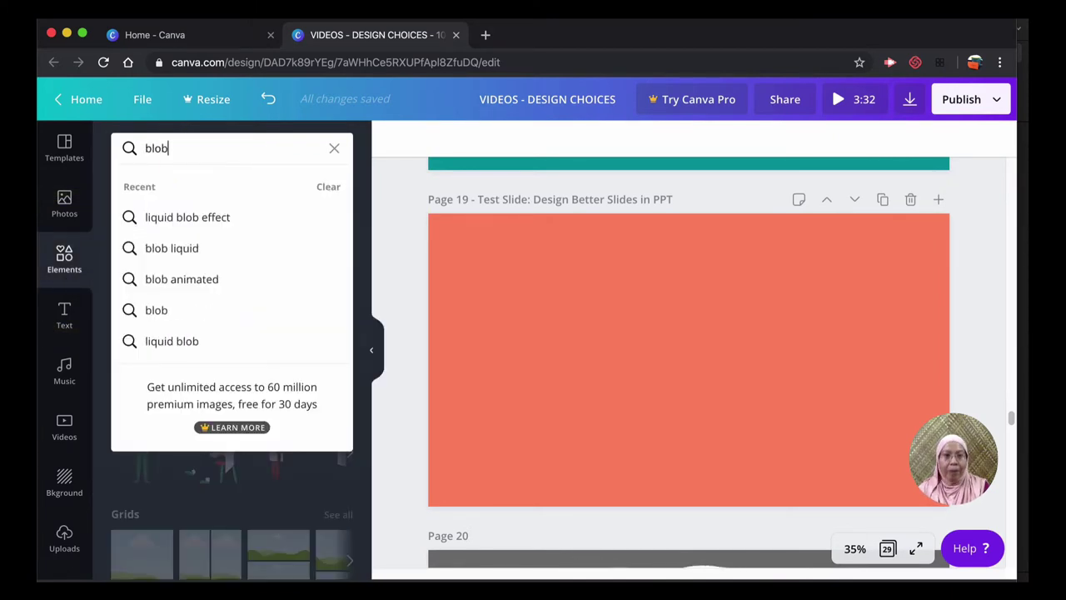
pyautogui.press('Return')
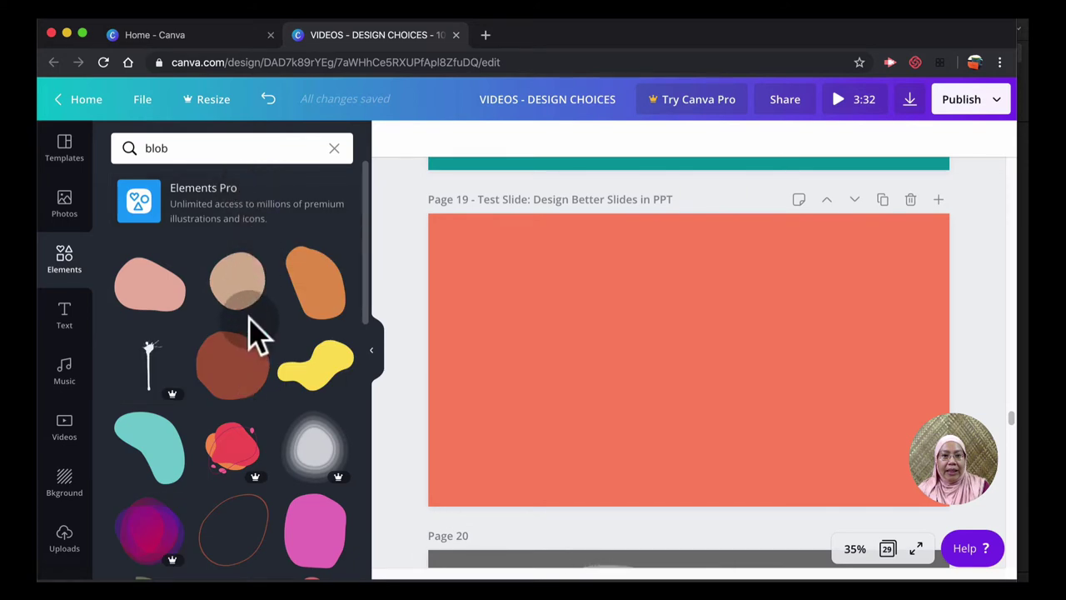
pyautogui.scroll(-4, 265, 325)
pyautogui.scroll(-4, 269, 337)
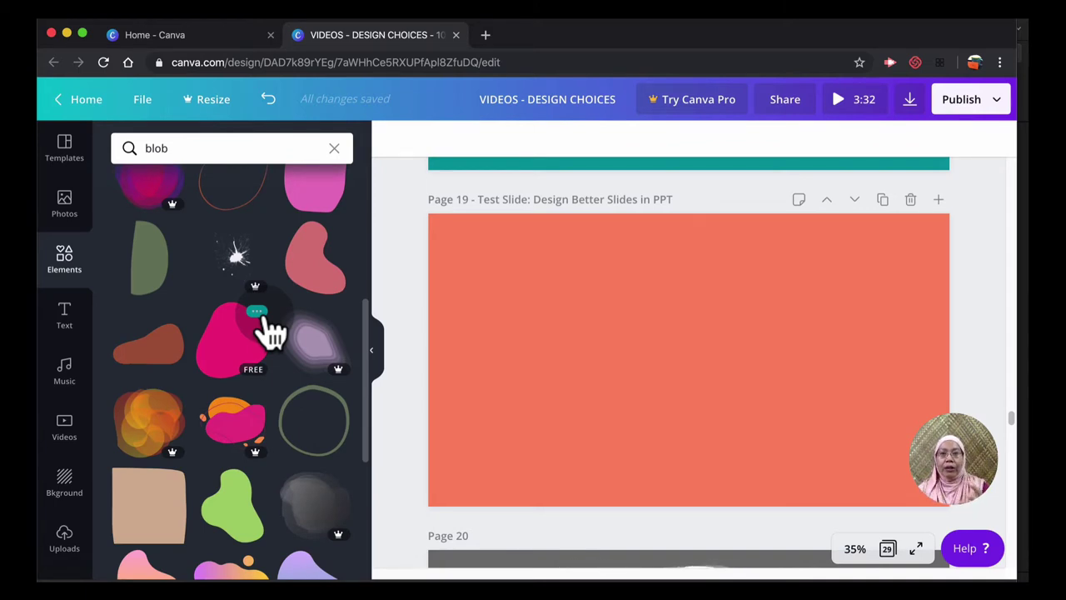
pyautogui.click(188, 150)
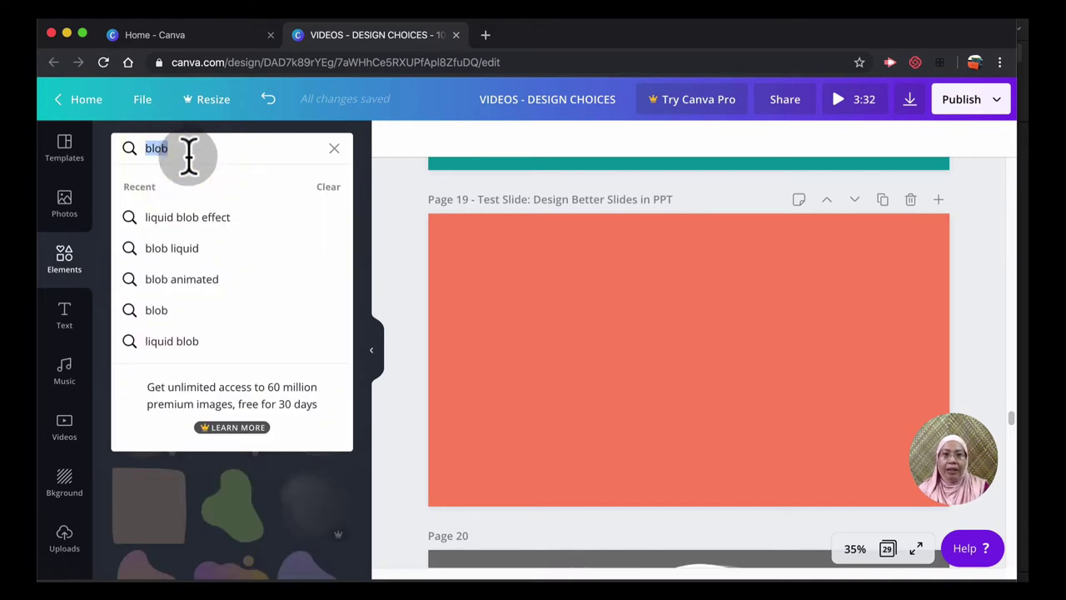
# Switch to the recent 'liquid blob effect' search and scroll to the plain white blob shapes
pyautogui.click(198, 218)
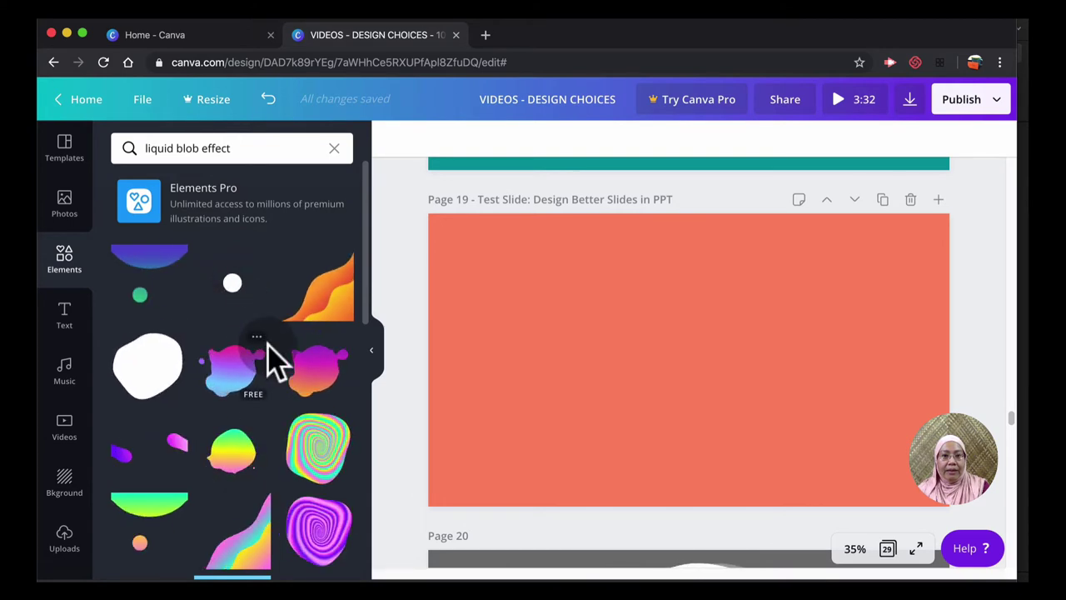
pyautogui.scroll(-3, 271, 366)
pyautogui.scroll(-5, 260, 366)
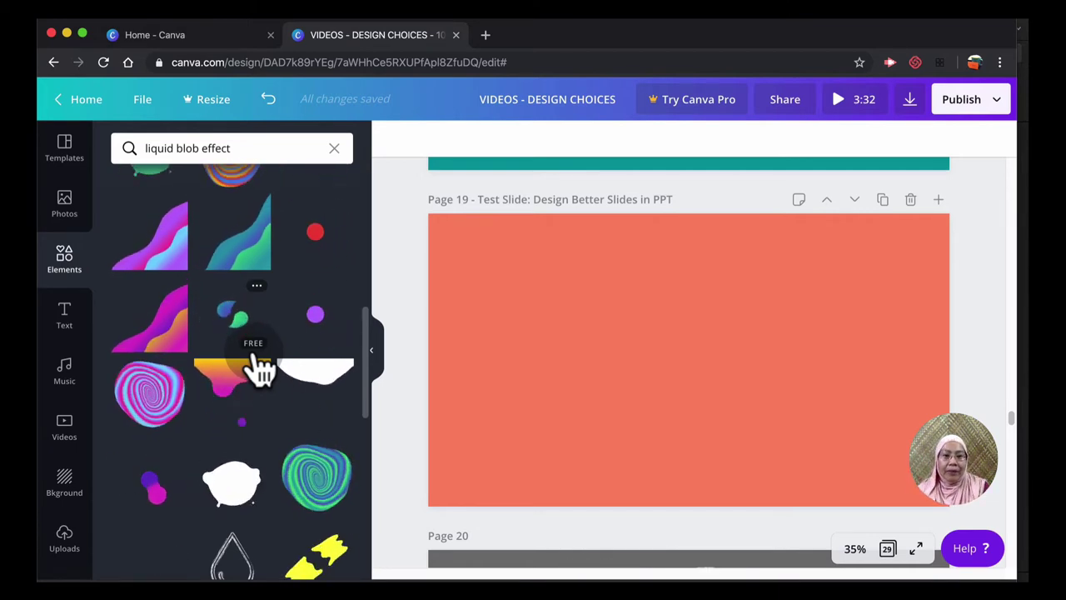
pyautogui.scroll(-5, 259, 367)
pyautogui.scroll(-5, 265, 337)
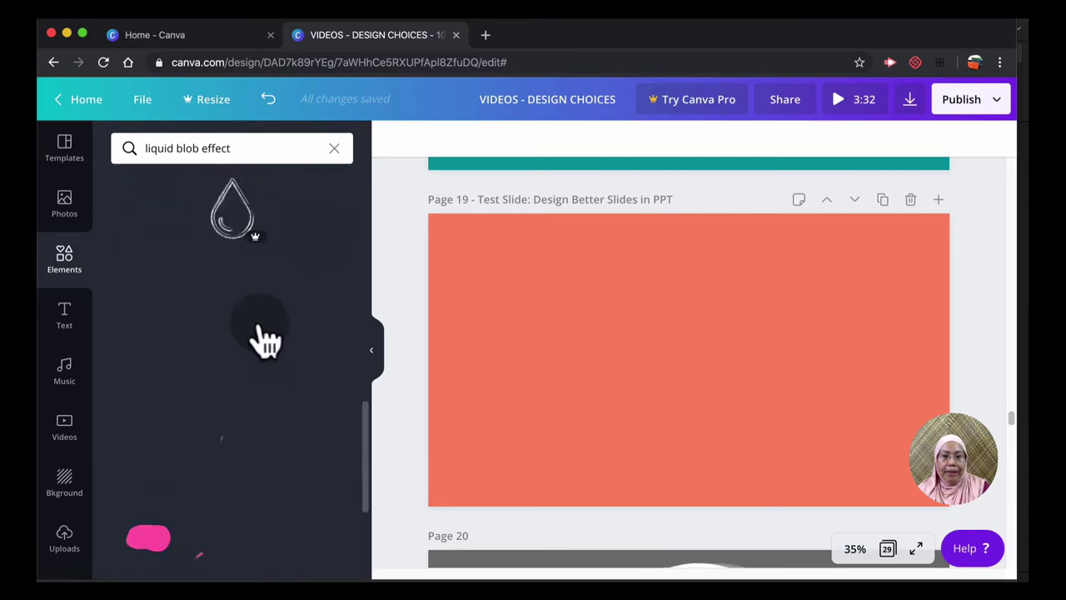
pyautogui.scroll(10, 265, 338)
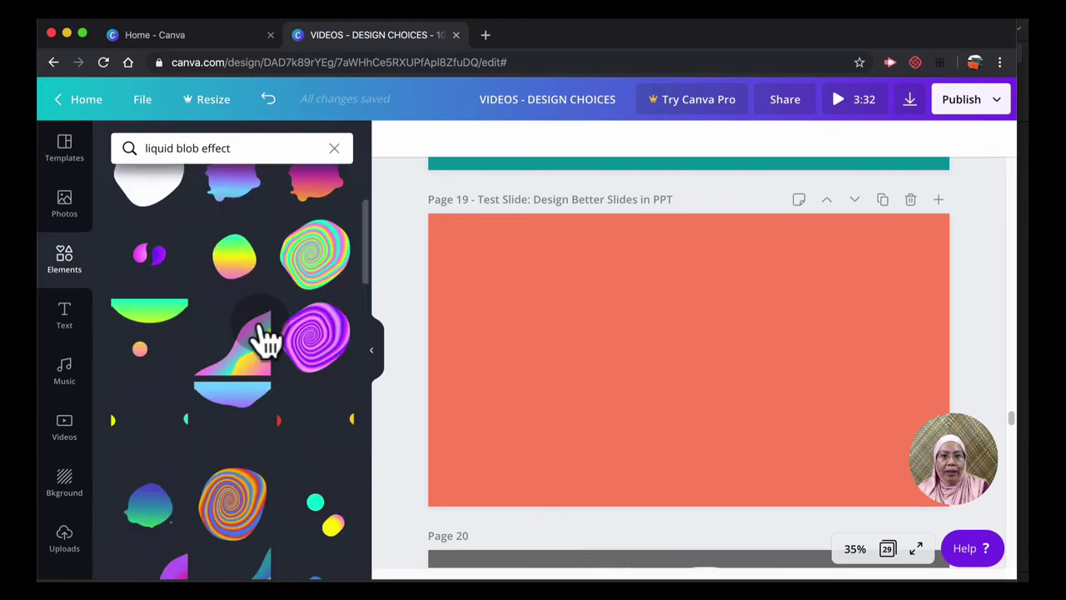
pyautogui.scroll(4, 266, 326)
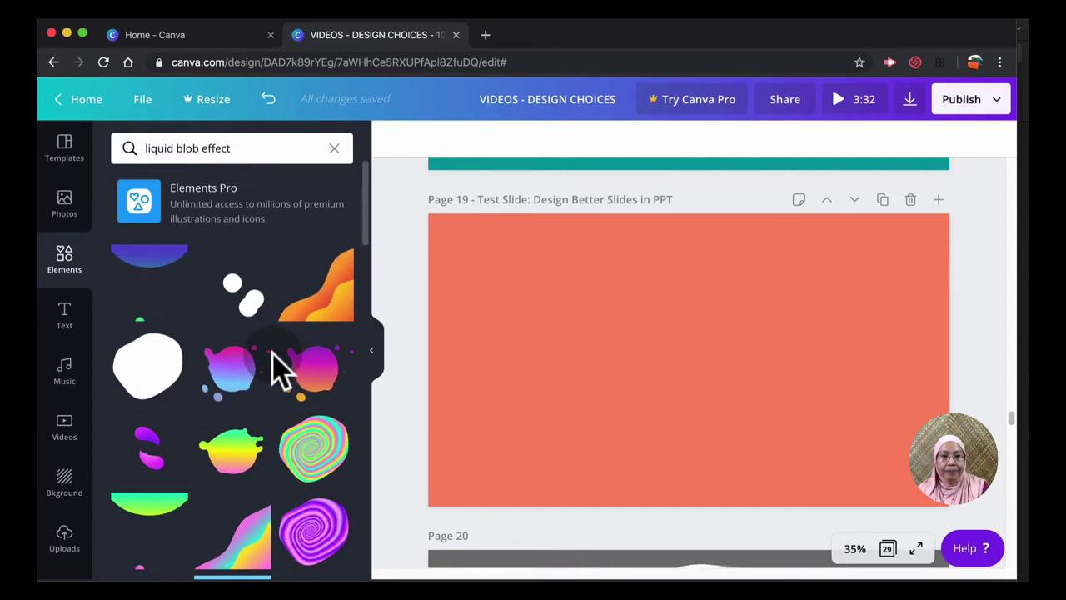
pyautogui.scroll(-8, 275, 354)
pyautogui.scroll(-5, 277, 367)
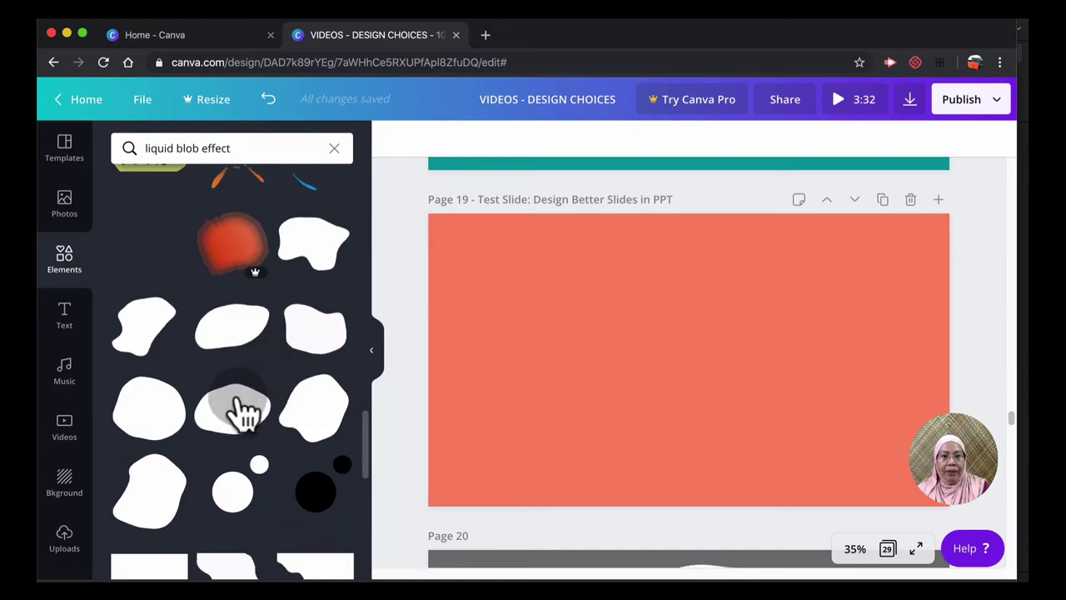
# Add a large white blob to page 19, then browse Canva's text font combinations
pyautogui.click(242, 415)
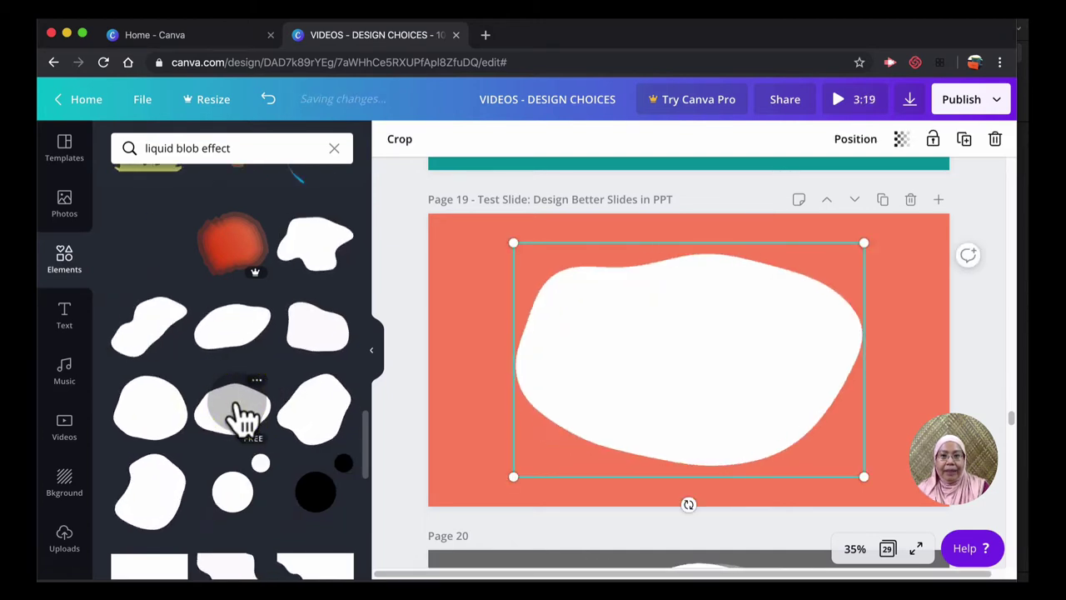
pyautogui.click(60, 308)
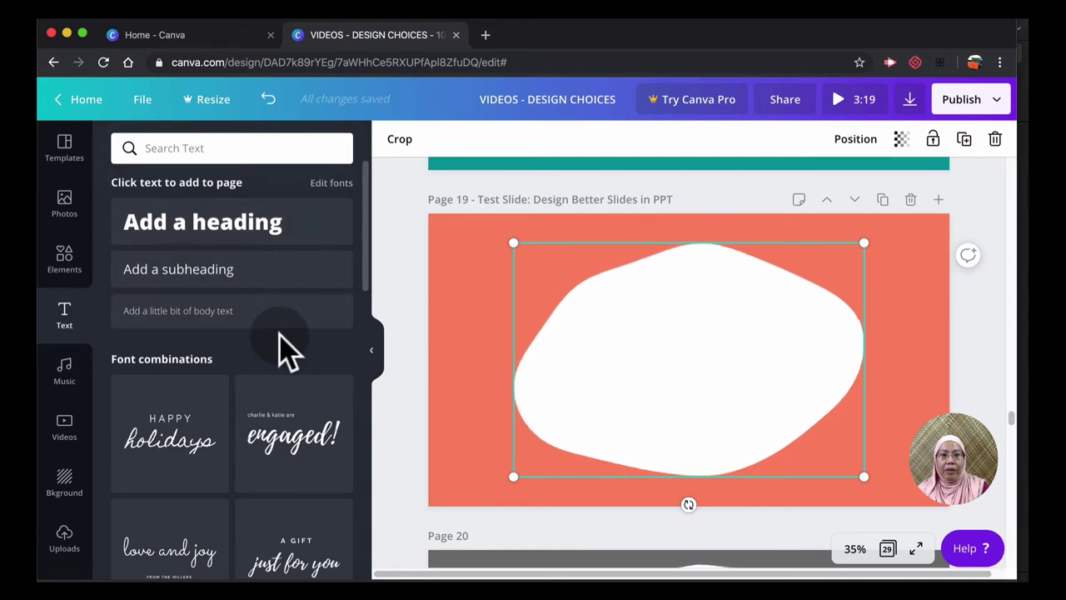
pyautogui.scroll(-3, 286, 350)
pyautogui.scroll(-3, 286, 354)
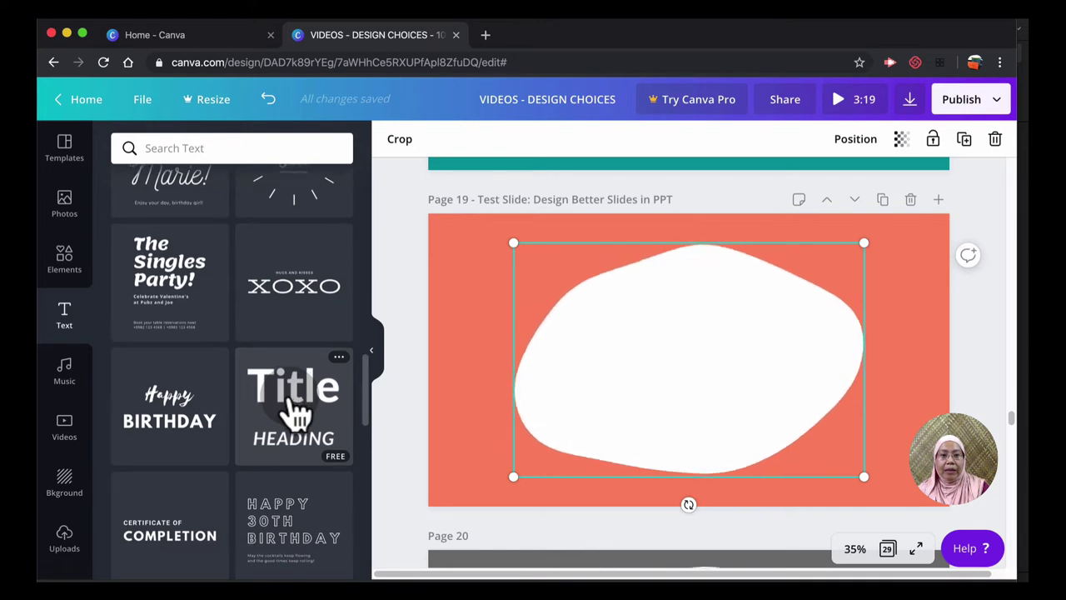
pyautogui.scroll(-5, 296, 412)
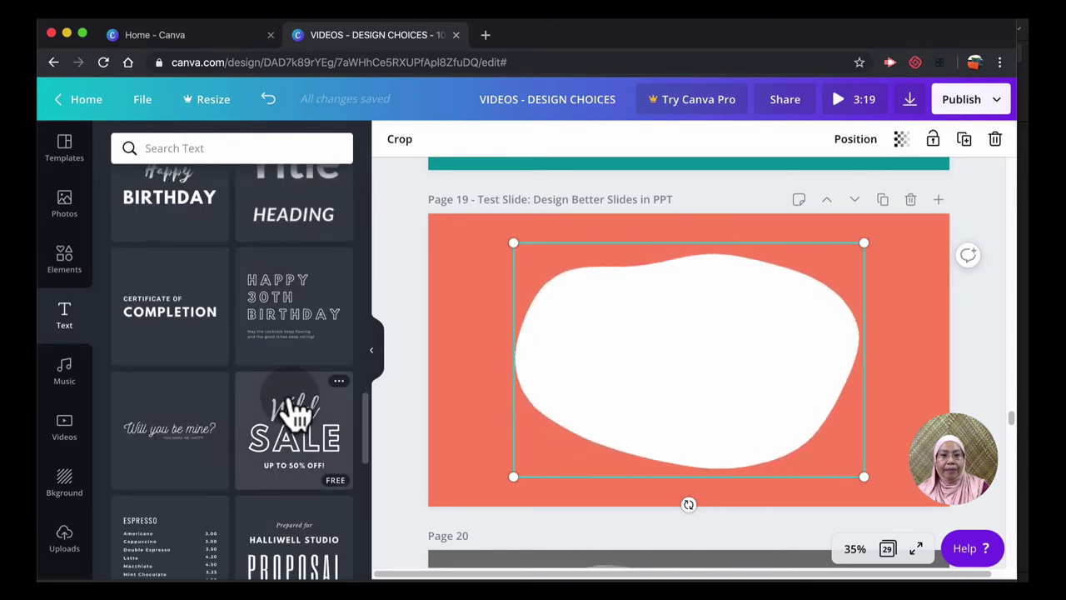
pyautogui.scroll(-3, 295, 409)
pyautogui.scroll(4, 203, 369)
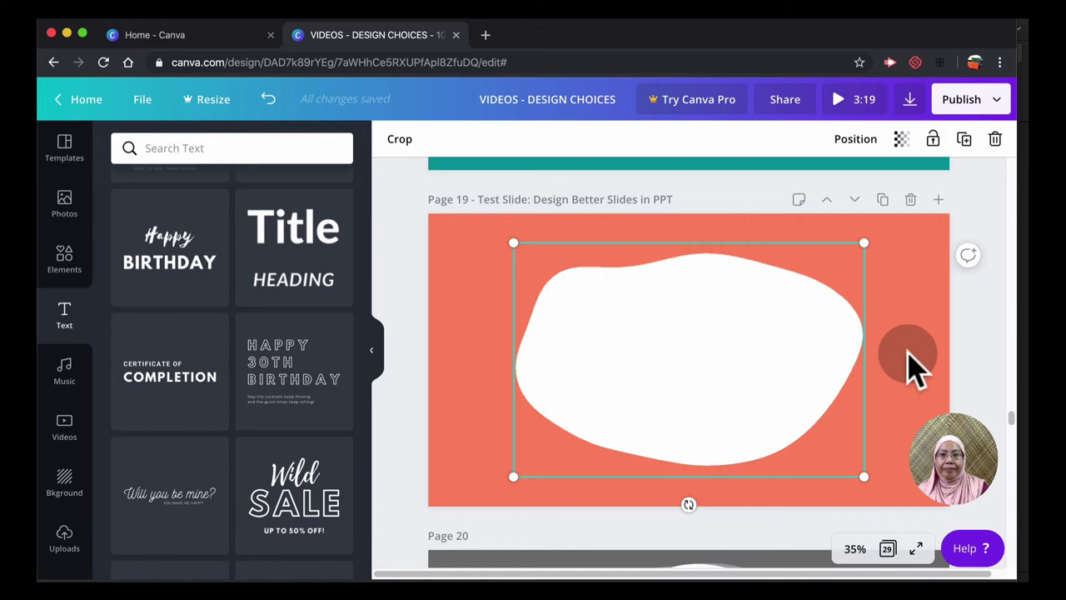
# Add a text combination and retype it as 'HOW TO CREATE AN AWESOME PRESENTATION'
pyautogui.click(169, 370)
pyautogui.click(650, 347)
pyautogui.write('HOW TO')
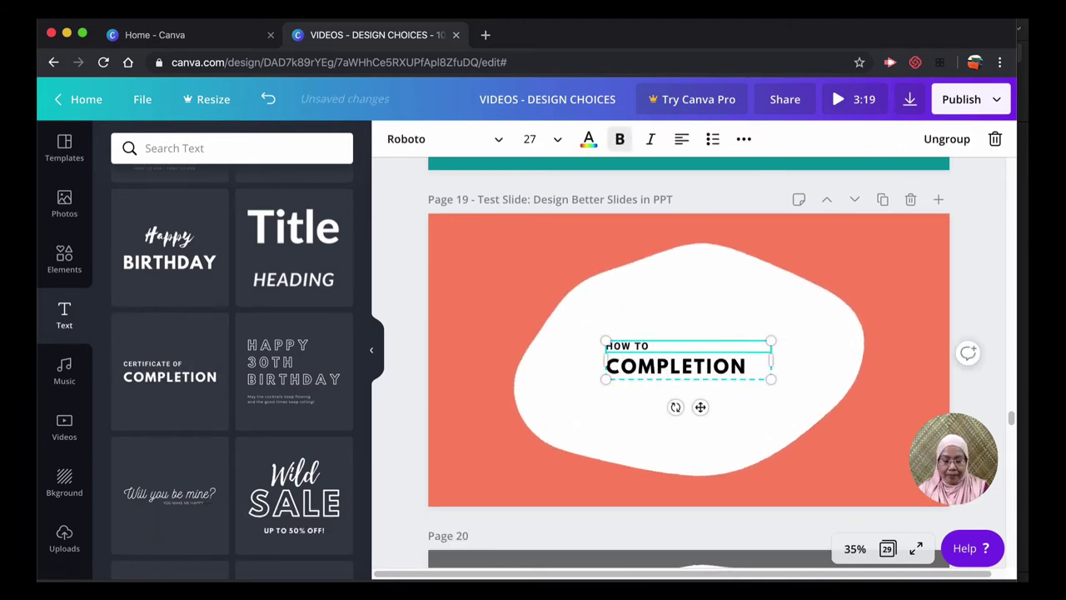
pyautogui.write(' CREATE')
pyautogui.click(708, 357)
pyautogui.click(714, 342)
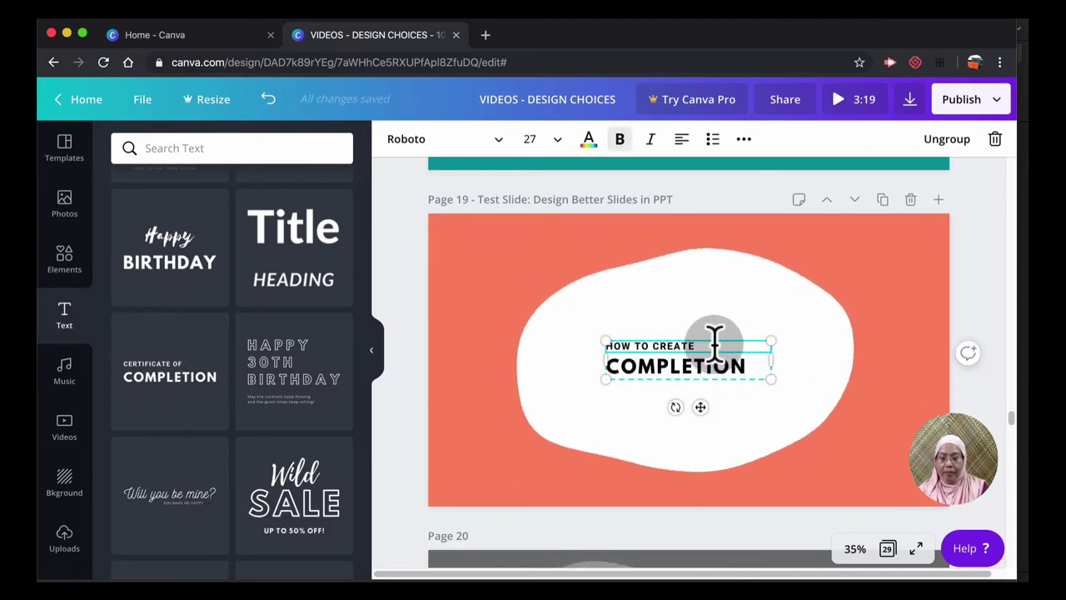
pyautogui.write('AN')
pyautogui.doubleClick(691, 360)
pyautogui.write('PRESENTATION')
pyautogui.press('Return')
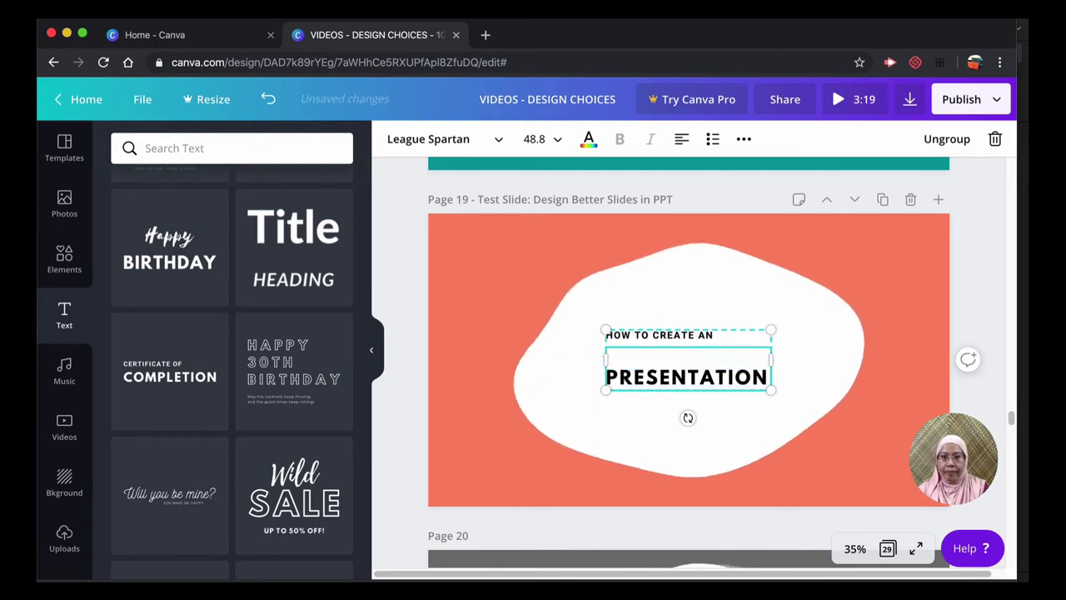
# Enlarge the title text so it fills the white blob
pyautogui.moveTo(605, 330); pyautogui.dragTo(559, 315)
pyautogui.moveTo(771, 389); pyautogui.dragTo(816, 419)
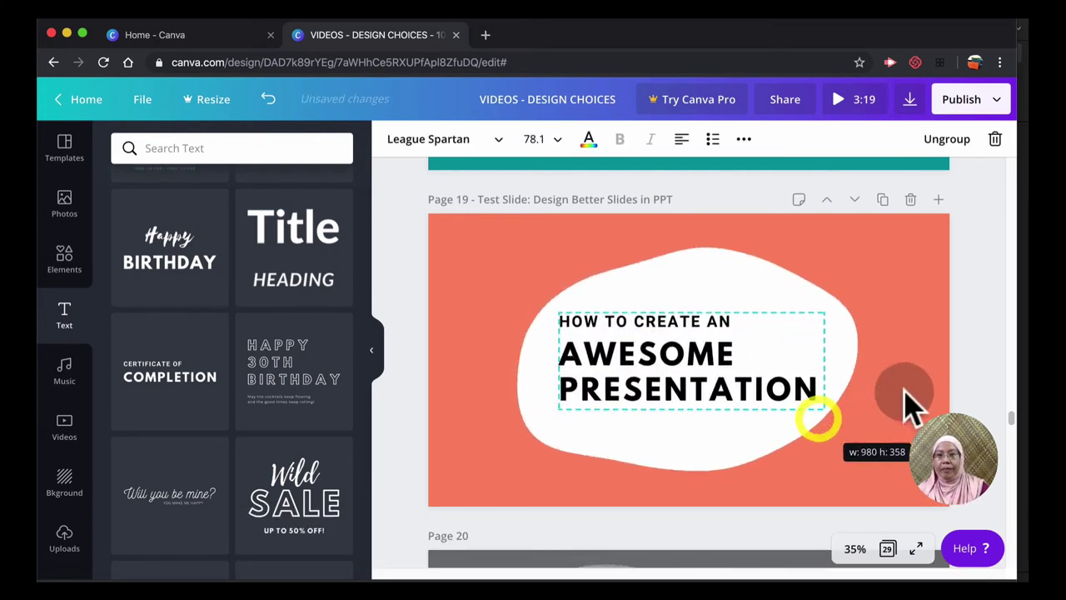
pyautogui.click(989, 321)
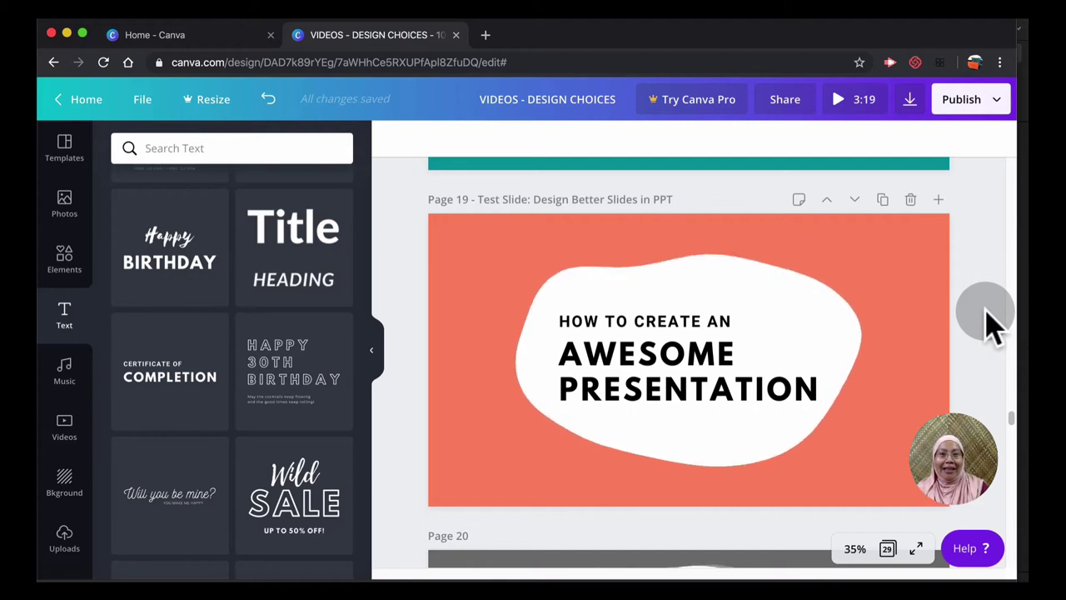
# Duplicate the white blob and enlarge the copy to about 1,340 × 896, centred on the page
pyautogui.click(830, 305)
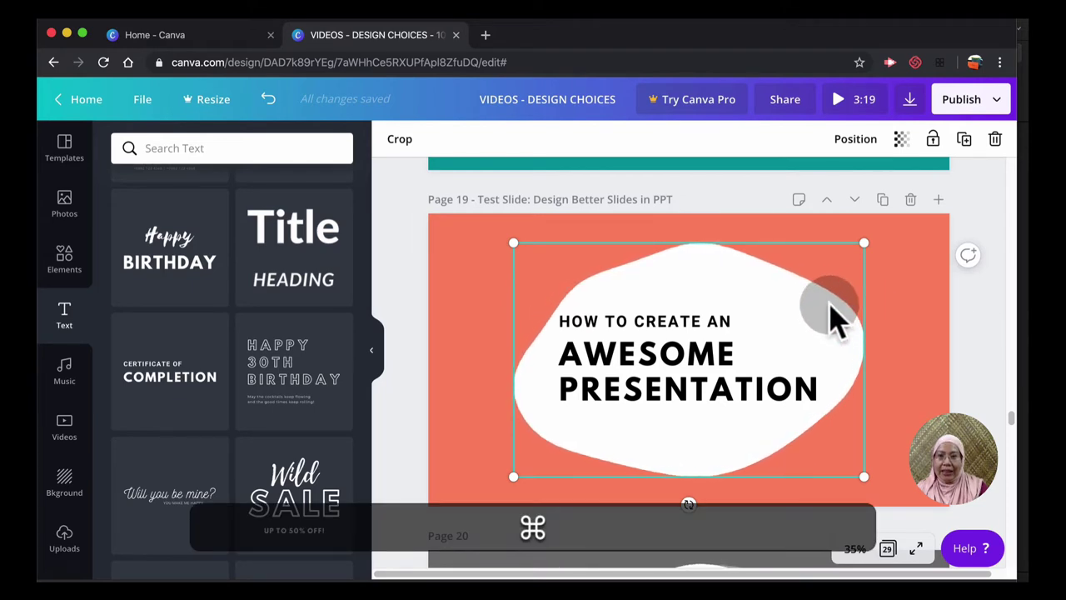
pyautogui.click(374, 354)
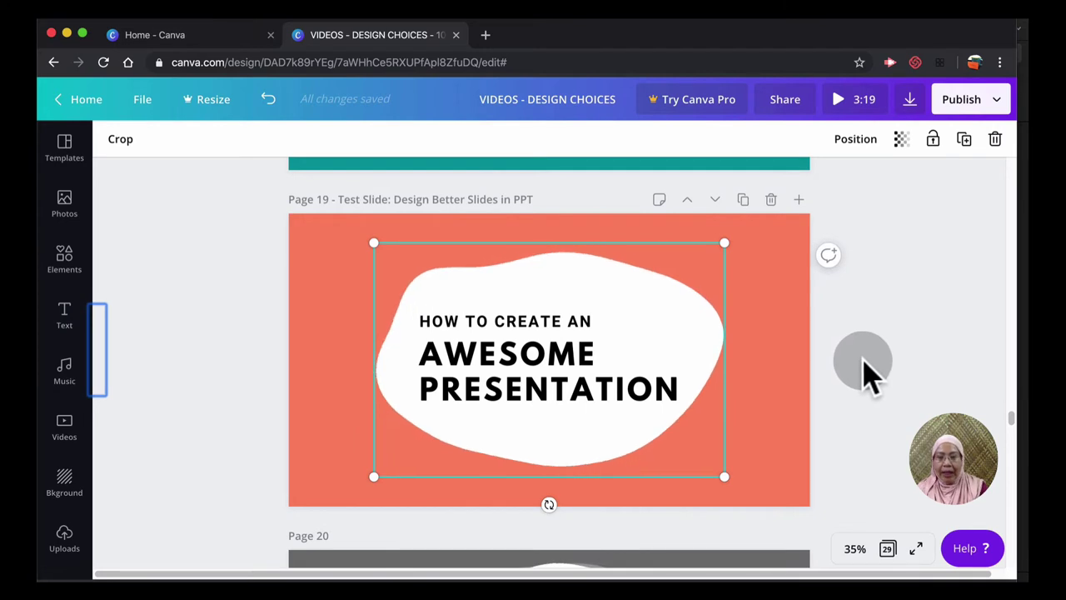
pyautogui.press('super')
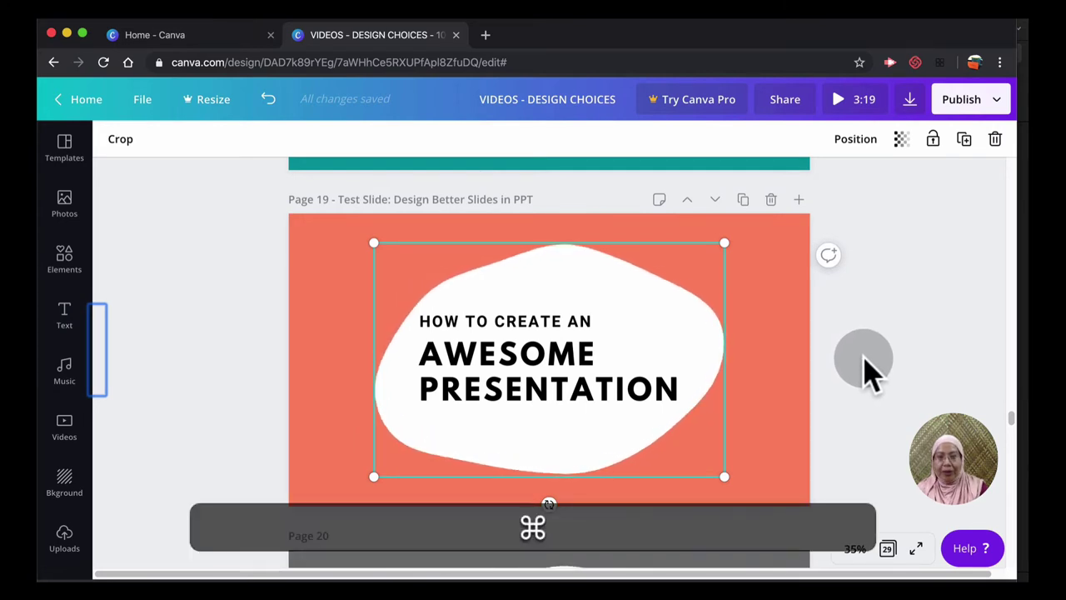
pyautogui.press('super+c')
pyautogui.press('super+v')
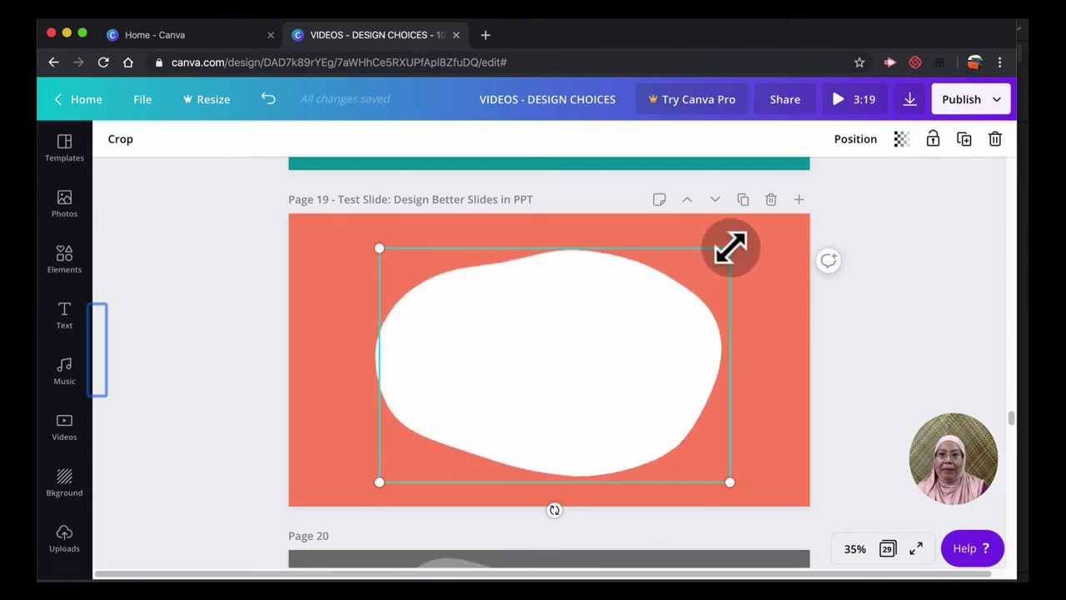
pyautogui.moveTo(735, 243); pyautogui.dragTo(742, 238)
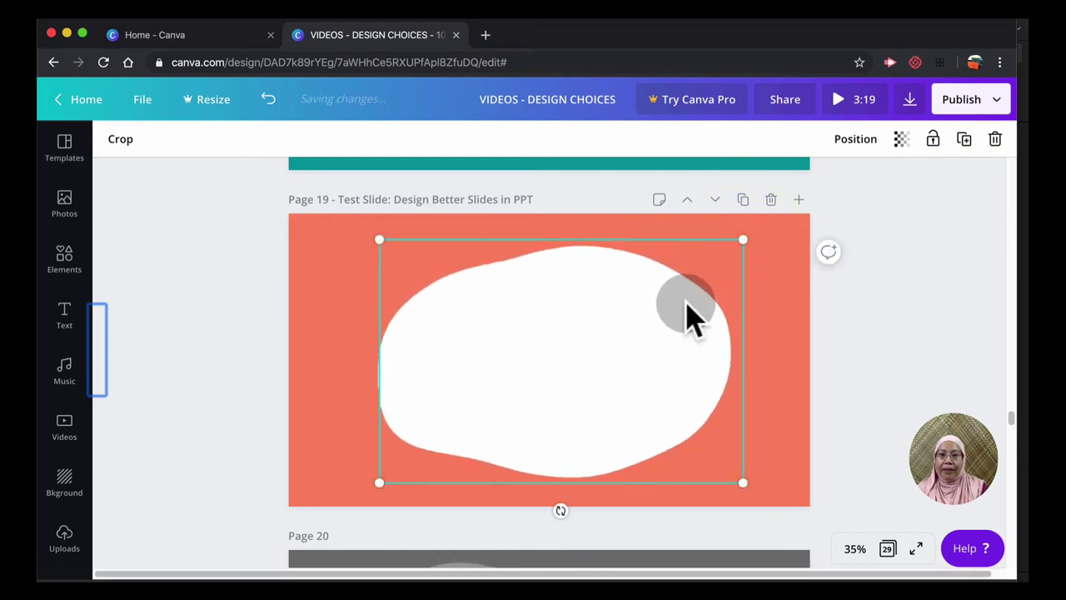
pyautogui.moveTo(684, 304); pyautogui.dragTo(683, 303)
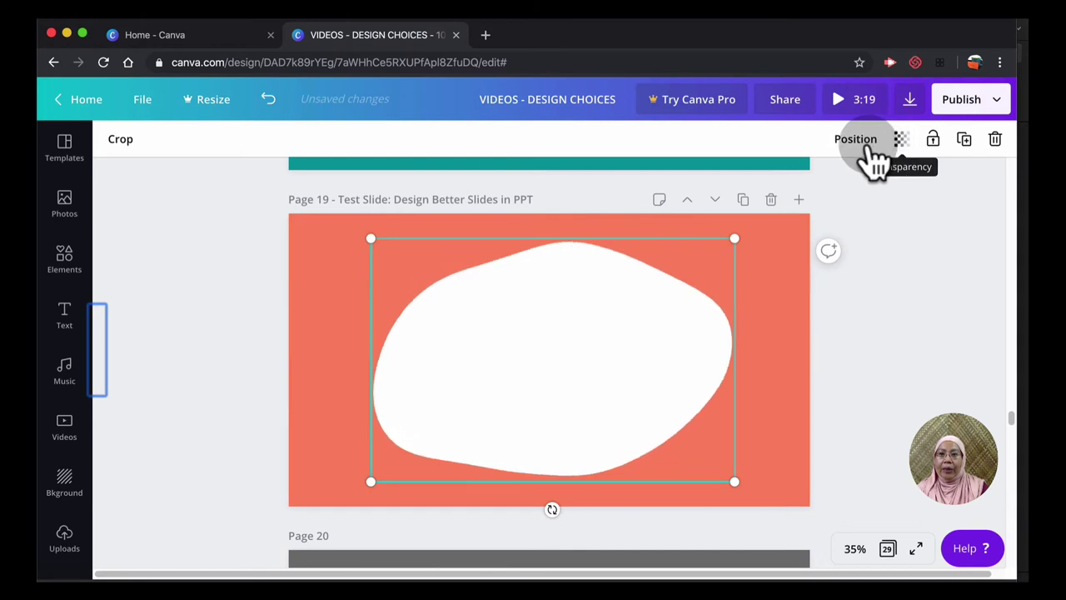
# Send the enlarged blob copy backward behind the title
pyautogui.click(868, 145)
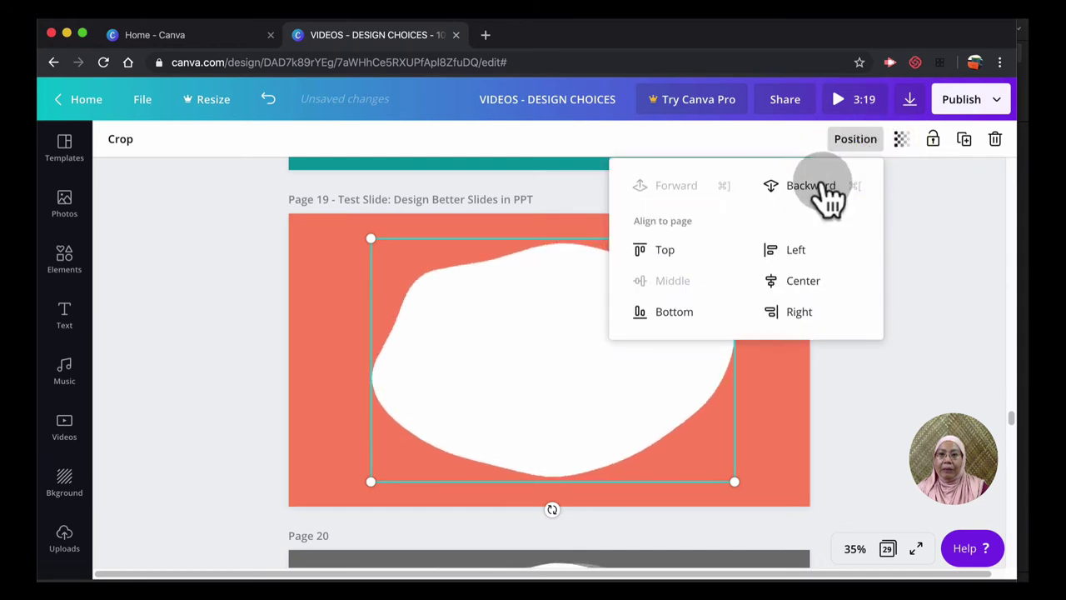
pyautogui.click(827, 193)
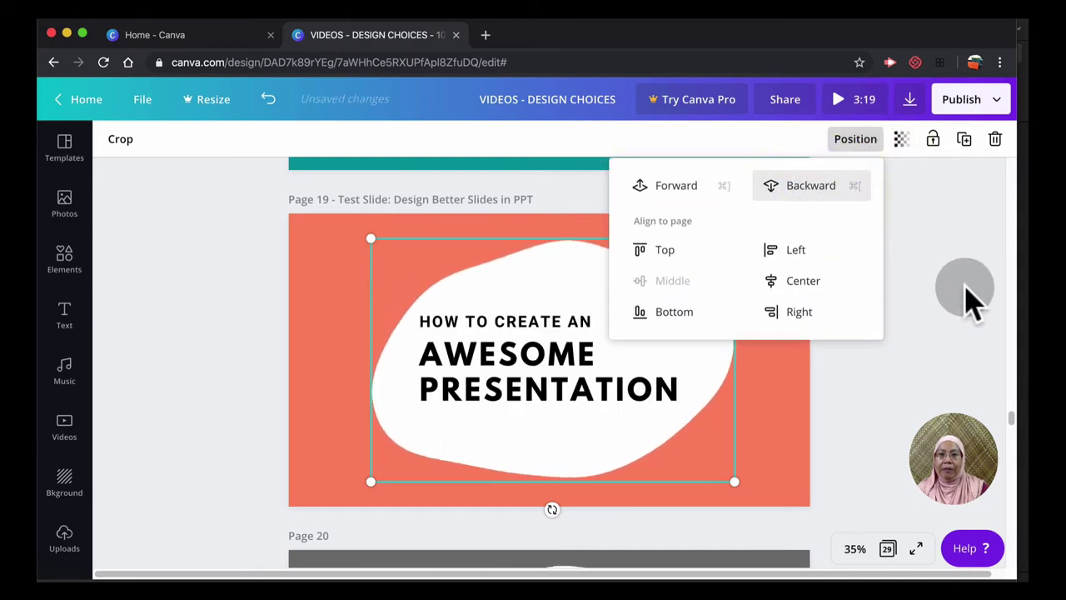
pyautogui.click(938, 236)
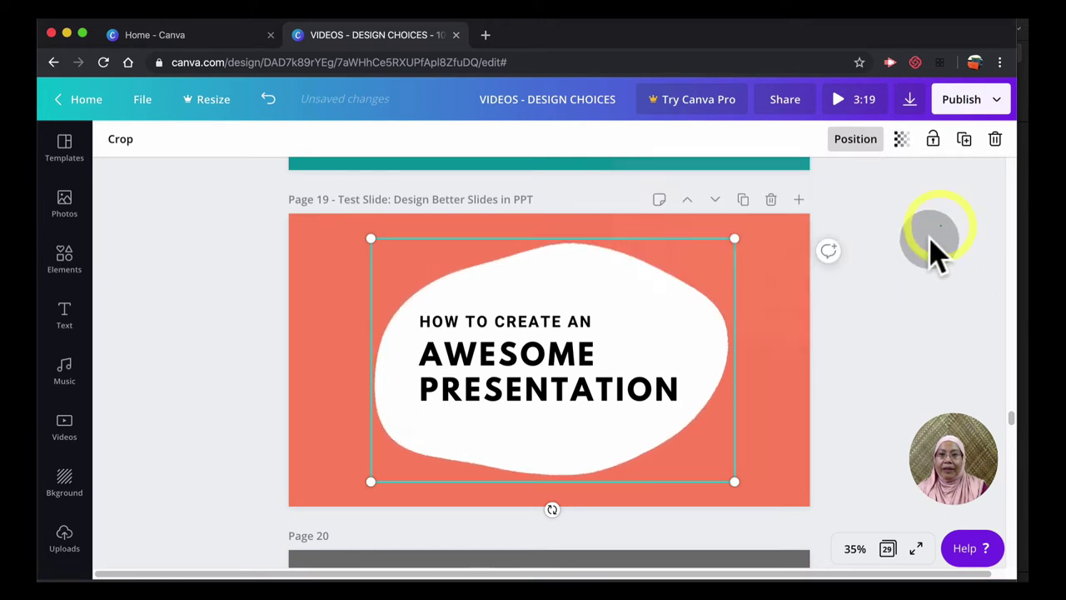
# Set the back blob's transparency to 69 to form a pale halo
pyautogui.click(902, 139)
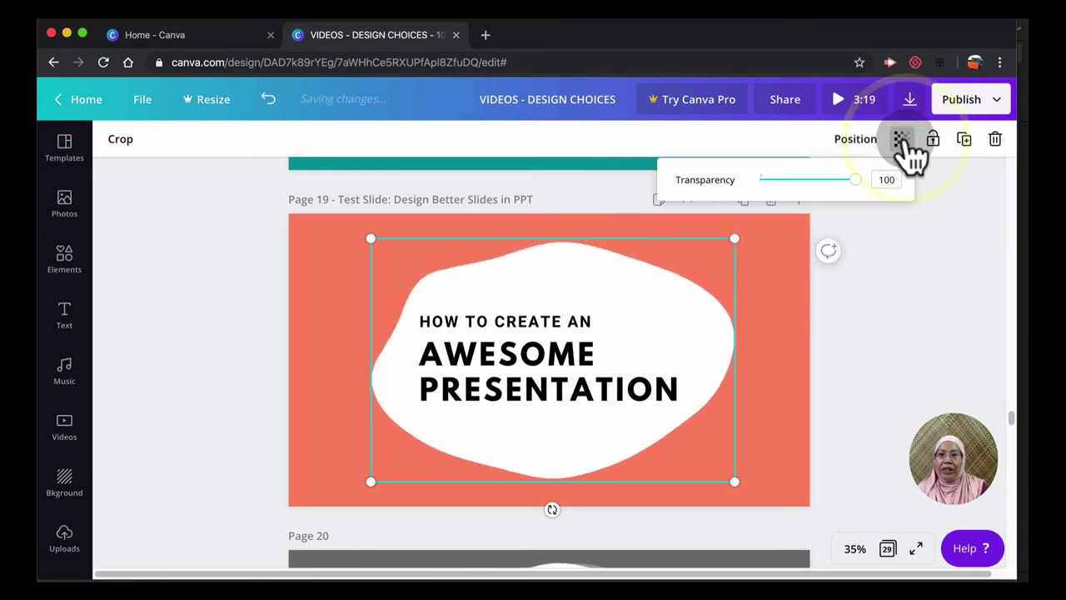
pyautogui.click(826, 180)
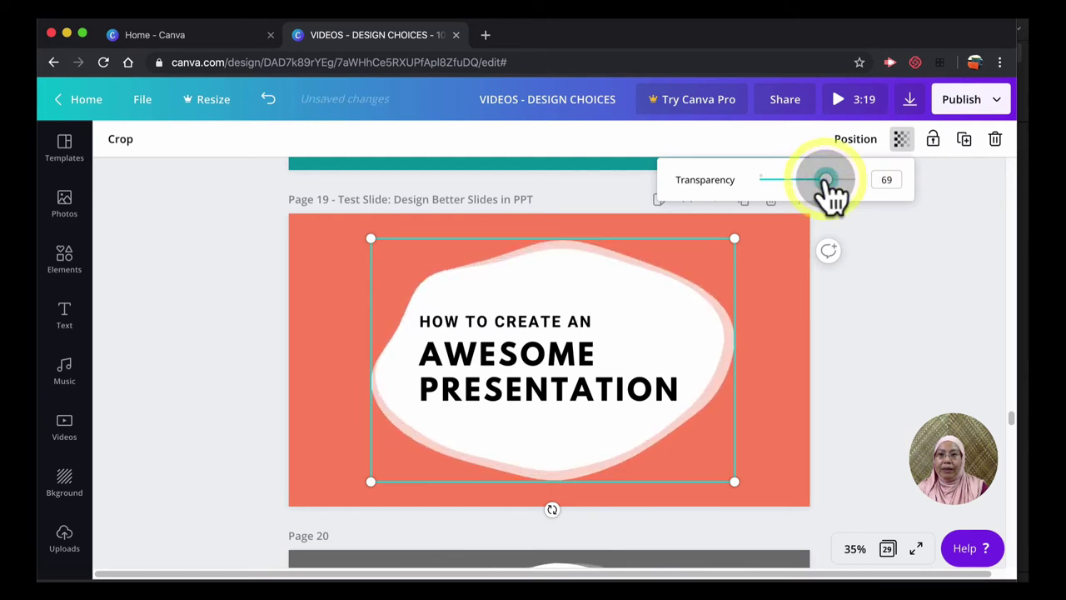
pyautogui.click(905, 269)
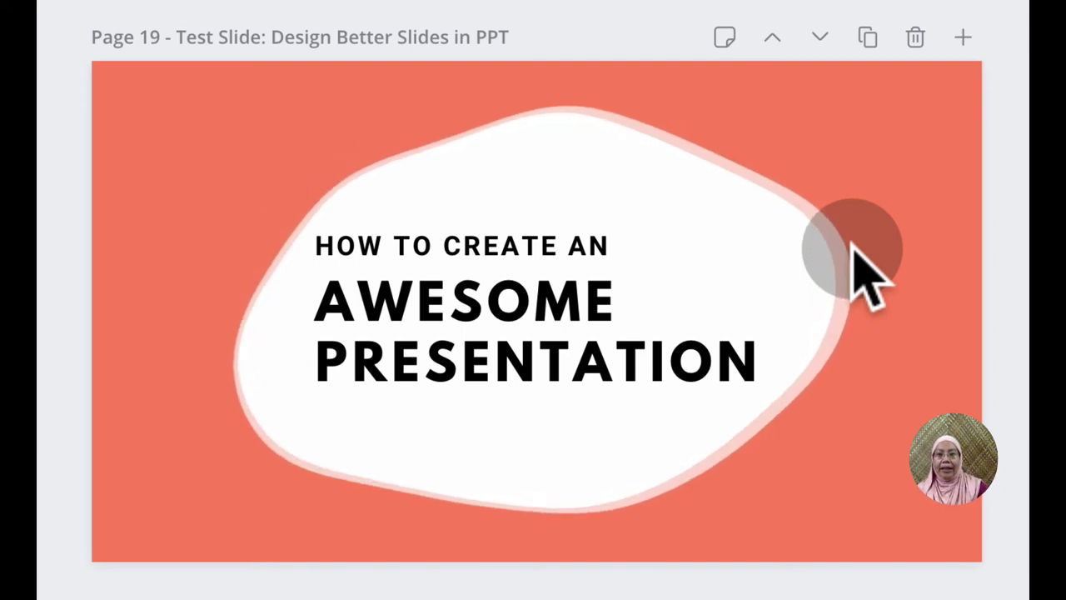
# Enlarge the faded blob further, re-centre it, and rotate it about 12 degrees
pyautogui.click(868, 173)
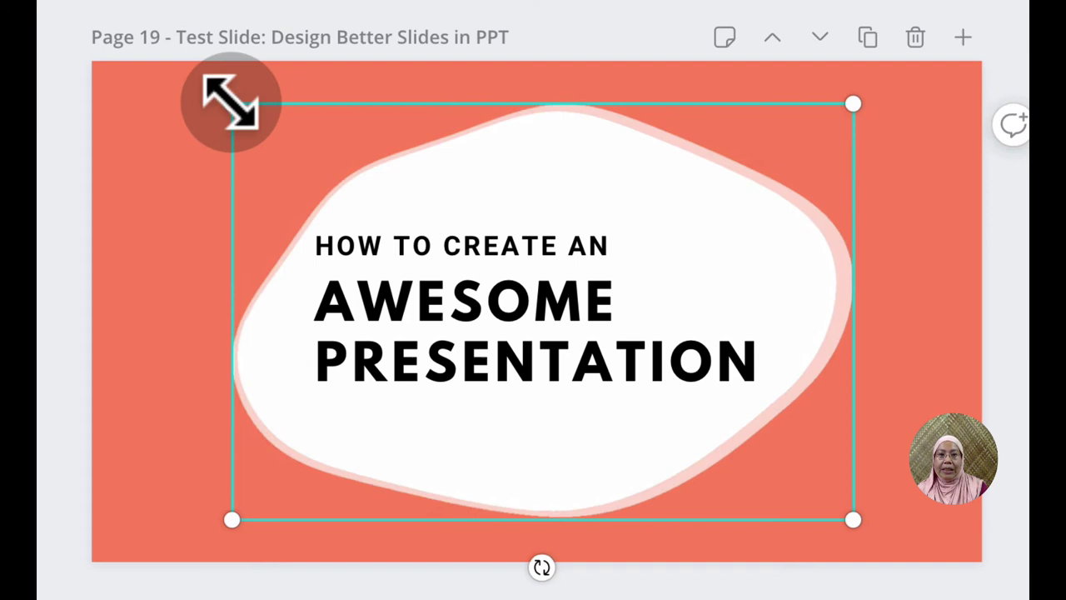
pyautogui.moveTo(220, 93); pyautogui.dragTo(212, 90)
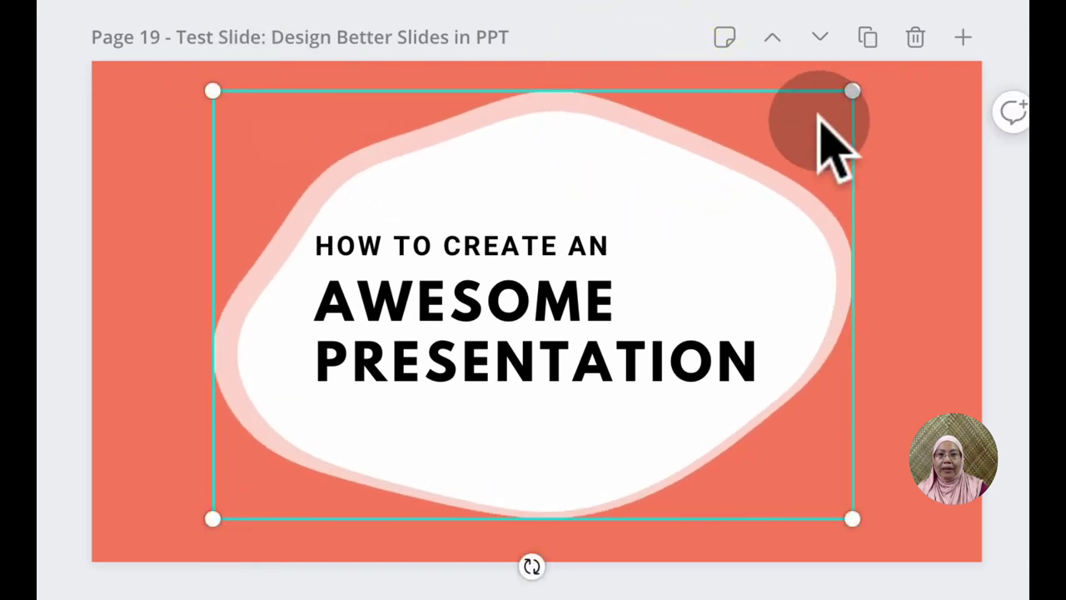
pyautogui.moveTo(827, 133); pyautogui.dragTo(826, 134)
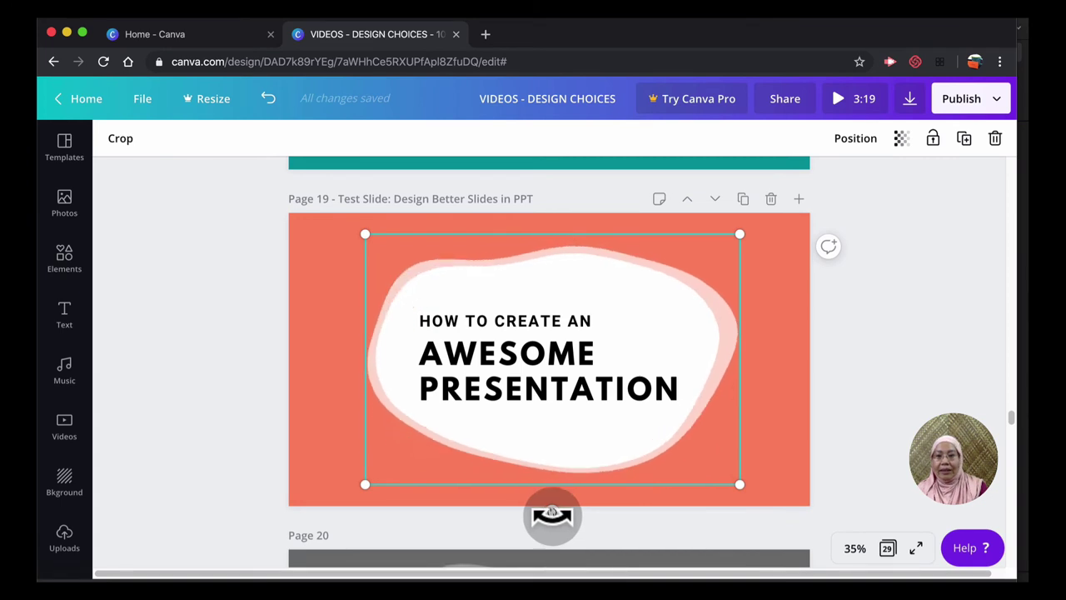
pyautogui.moveTo(543, 515); pyautogui.dragTo(508, 512)
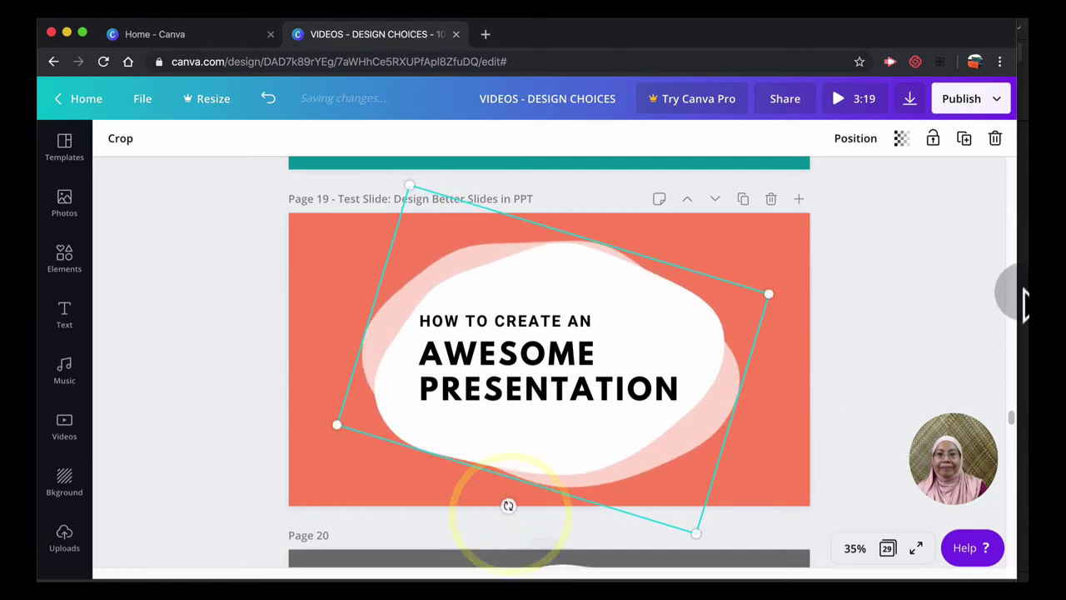
# Change the tilted halo blob's transparency from 69 to 50
pyautogui.click(902, 140)
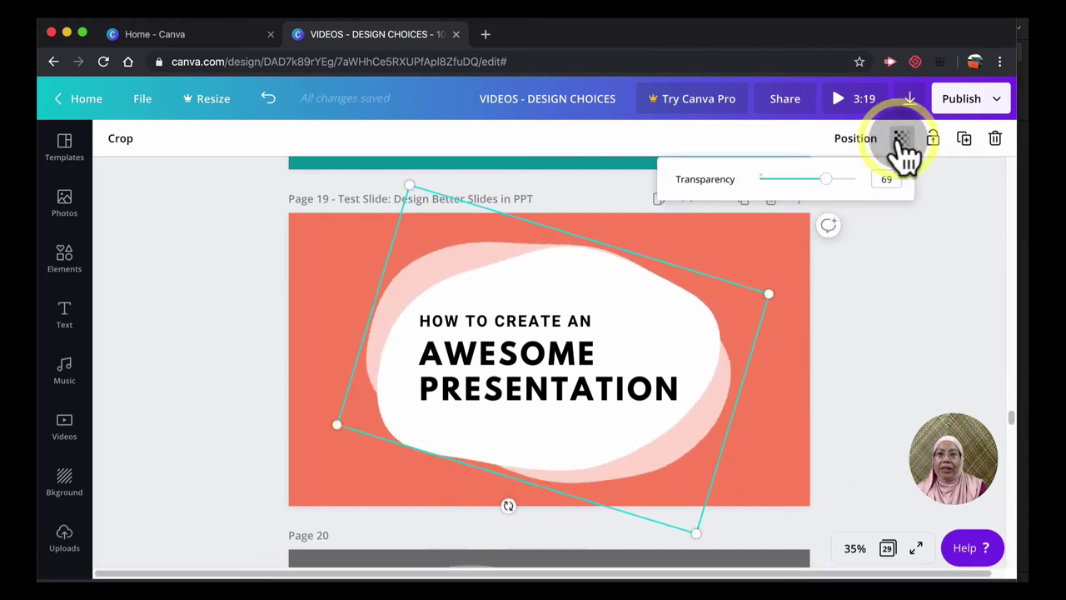
pyautogui.click(887, 179)
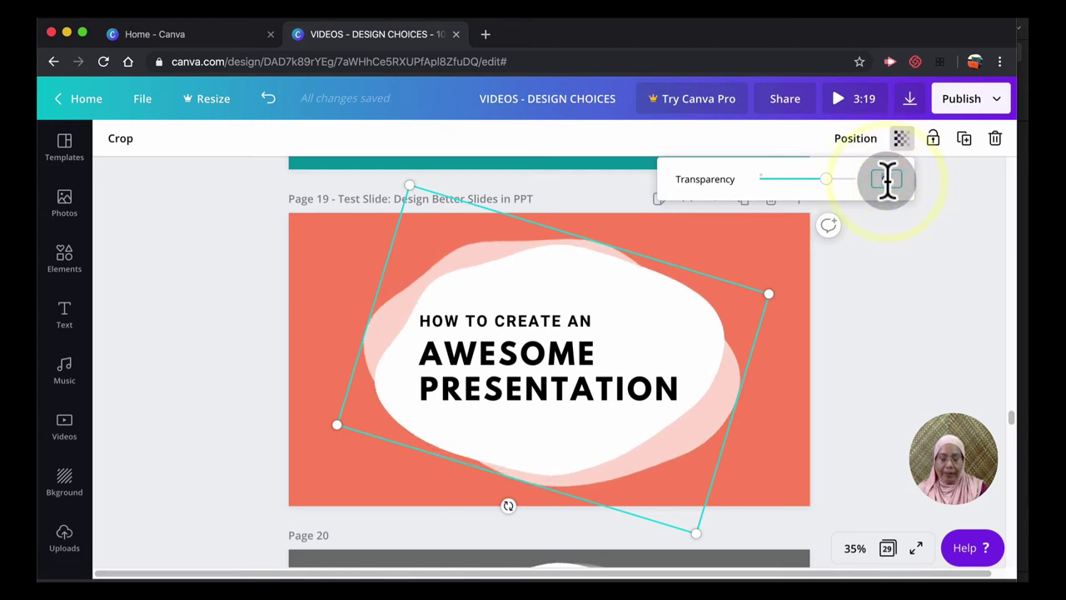
pyautogui.doubleClick(887, 179)
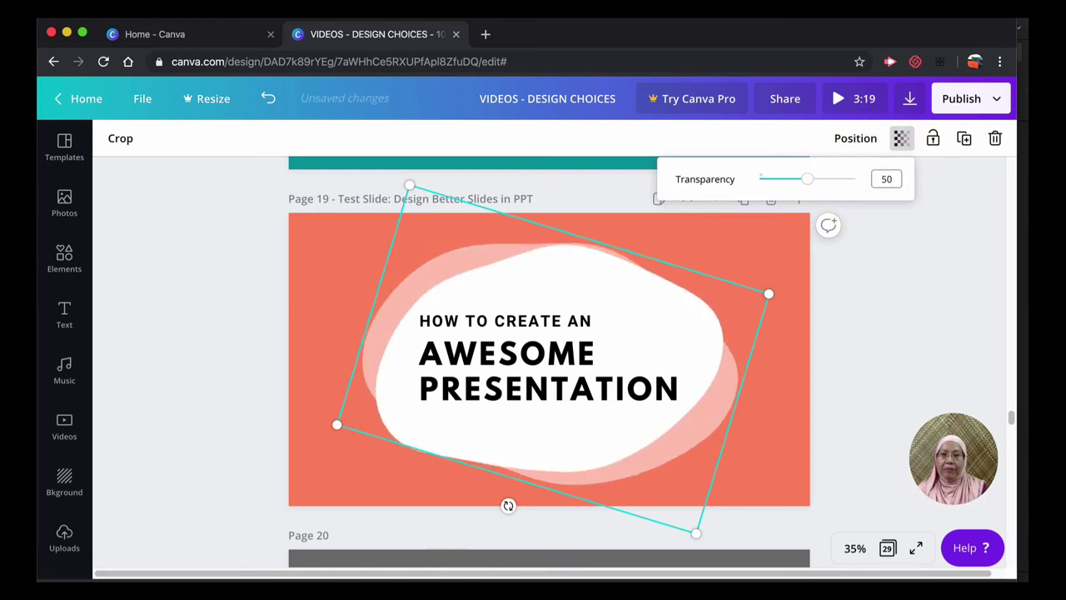
pyautogui.write('50')
pyautogui.click(926, 266)
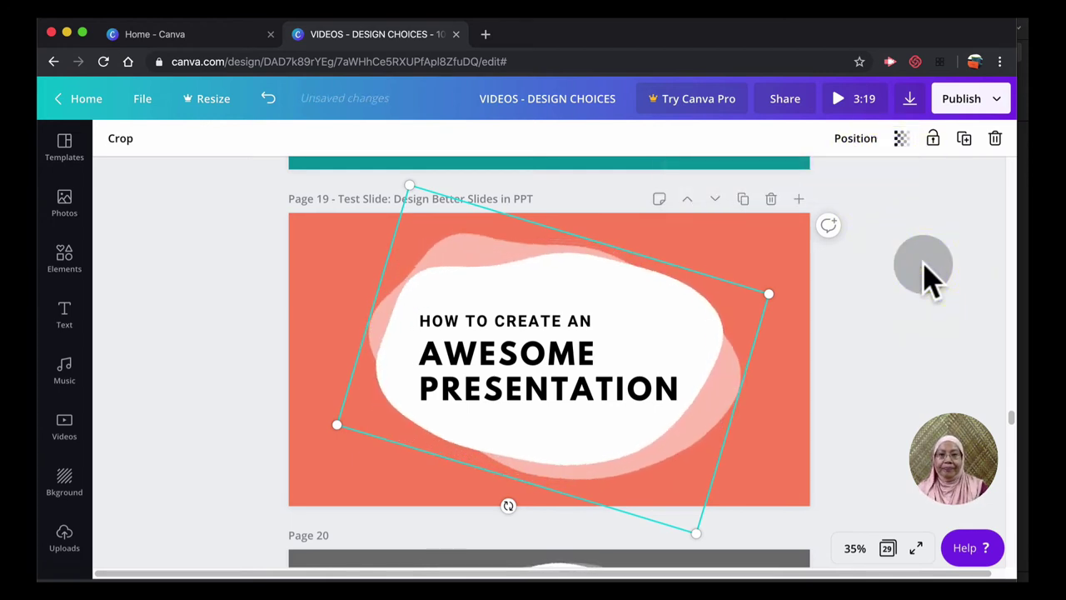
pyautogui.click(924, 267)
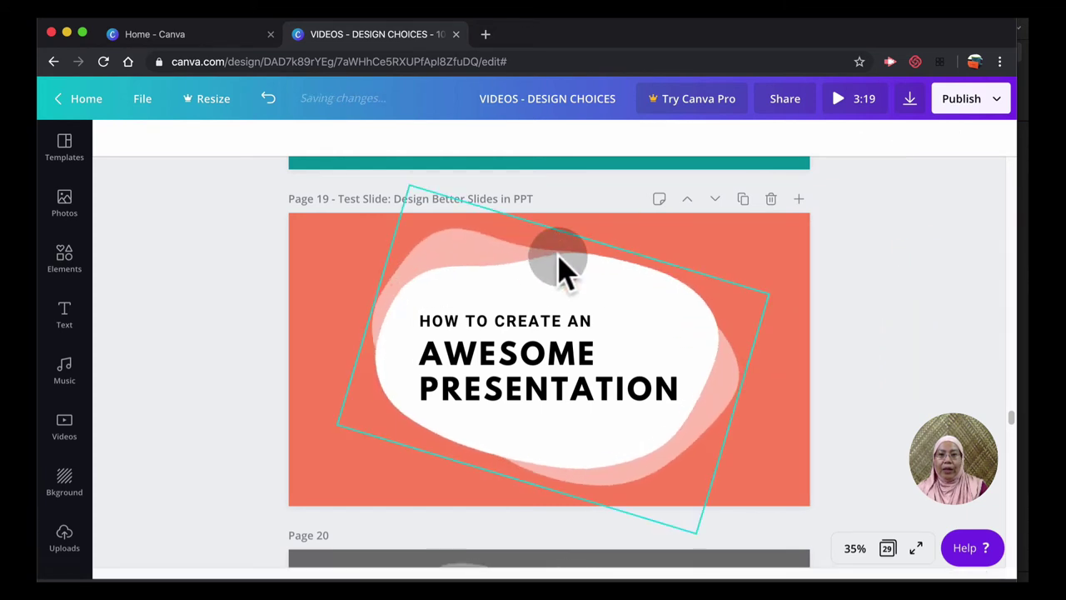
pyautogui.scroll(5, 975, 320)
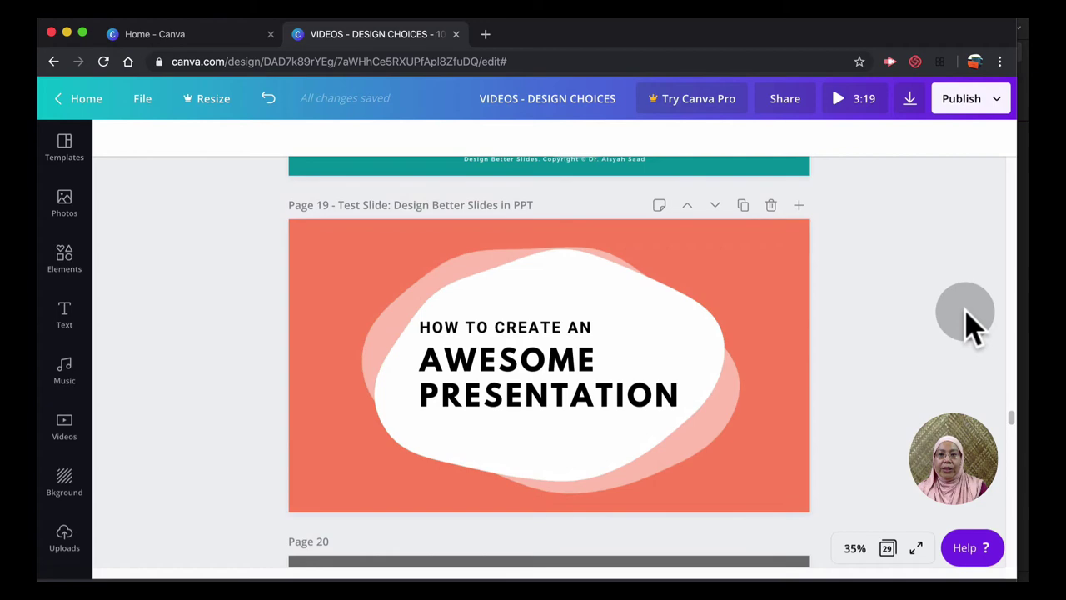
pyautogui.scroll(1, 966, 321)
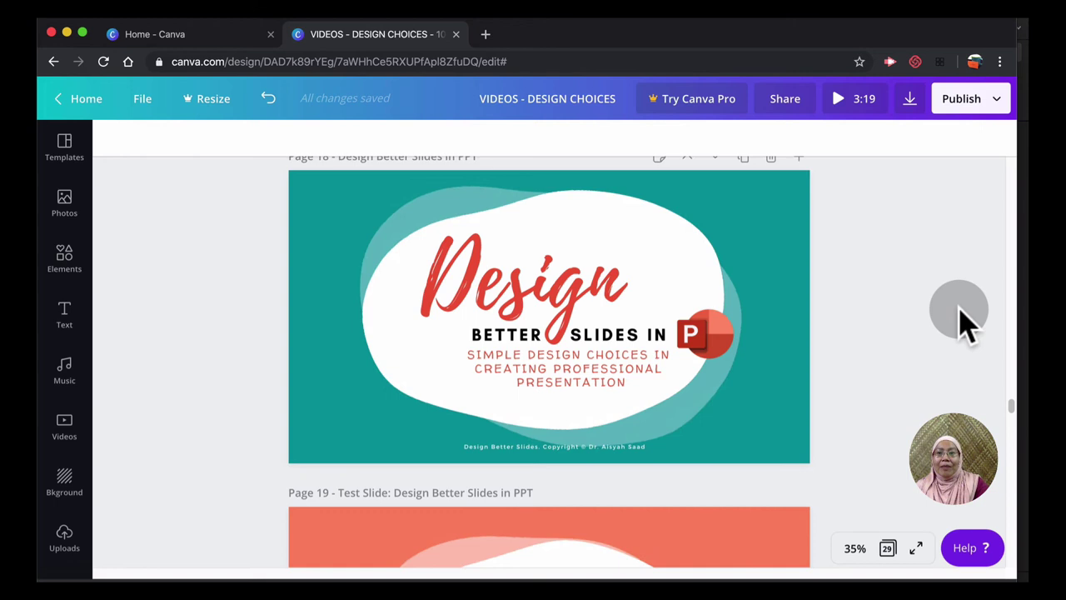
# Download page 18 alone as a video file
pyautogui.click(911, 100)
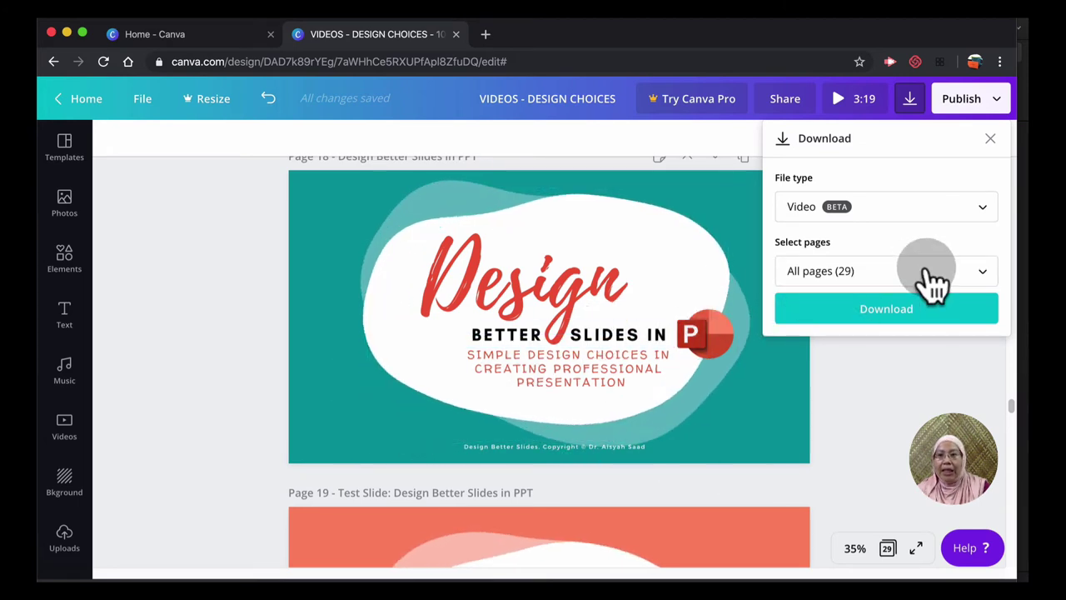
pyautogui.click(983, 273)
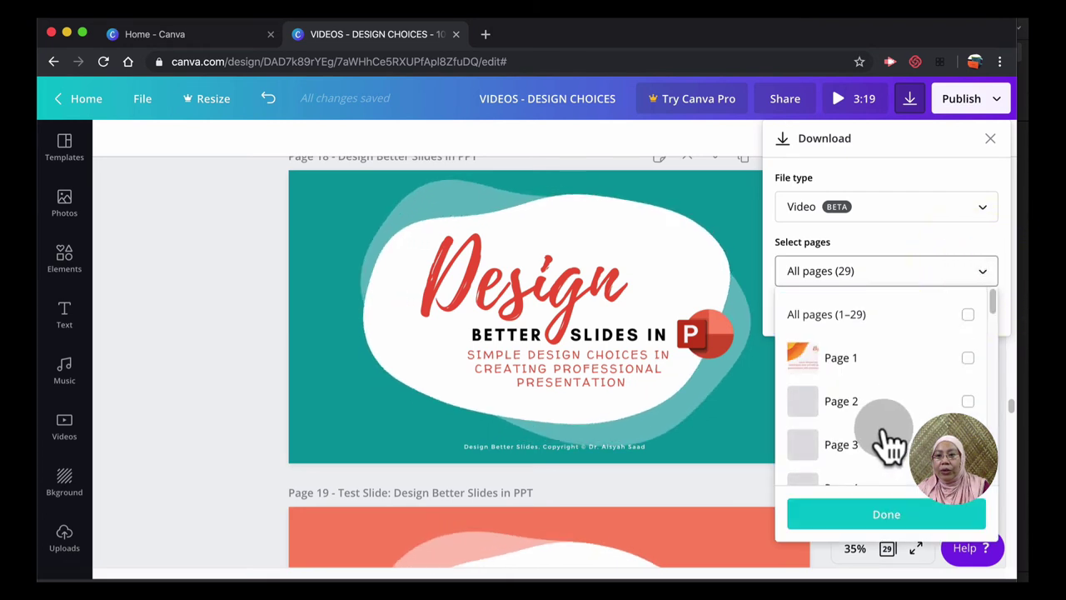
pyautogui.scroll(-4, 892, 440)
pyautogui.scroll(-4, 904, 421)
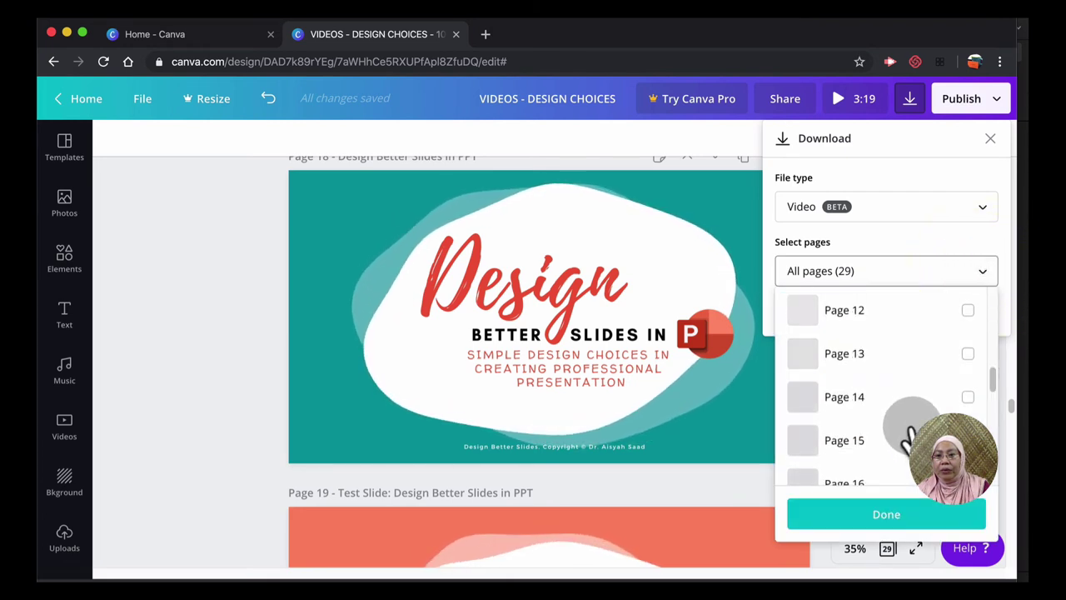
pyautogui.scroll(-4, 916, 433)
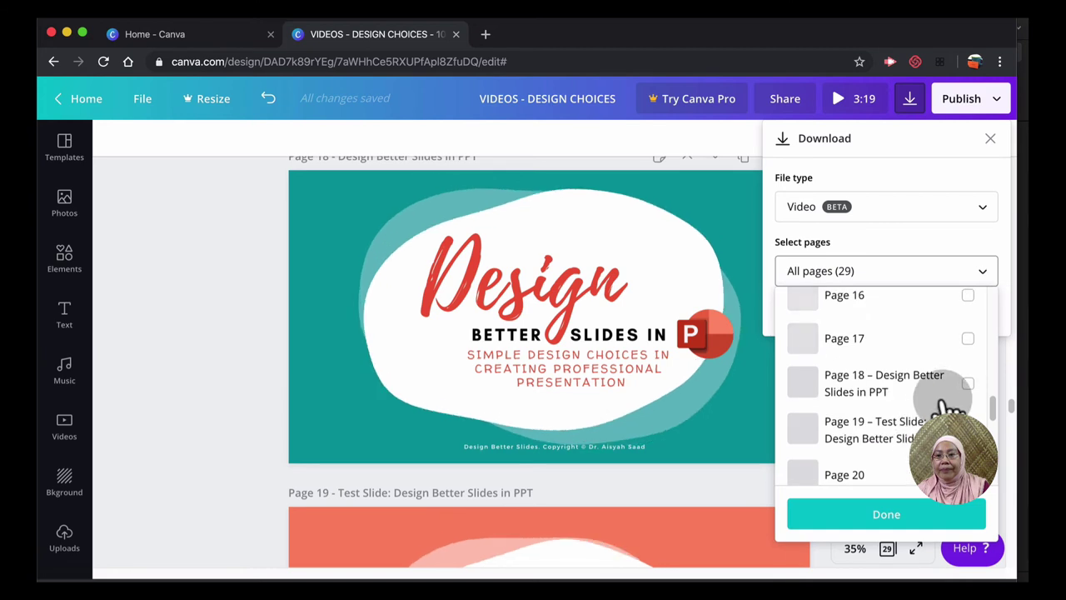
pyautogui.click(969, 385)
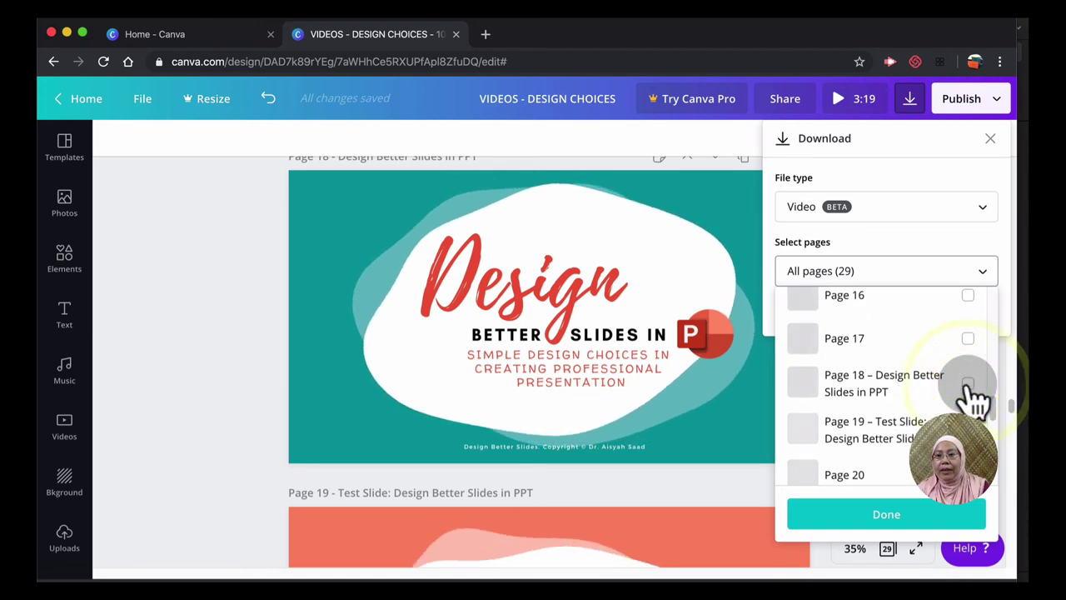
pyautogui.click(881, 523)
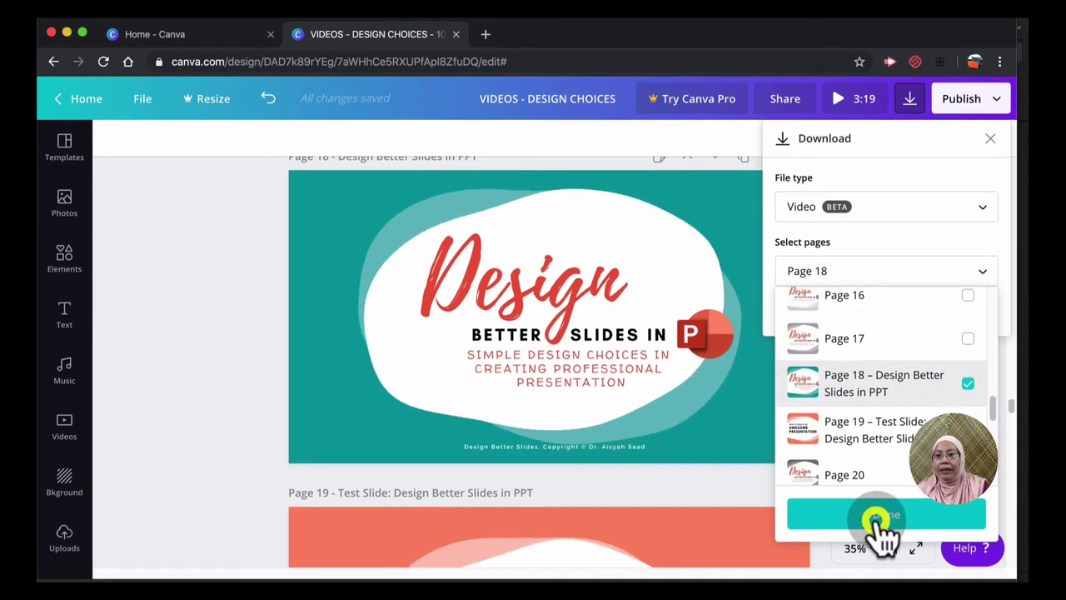
pyautogui.click(944, 314)
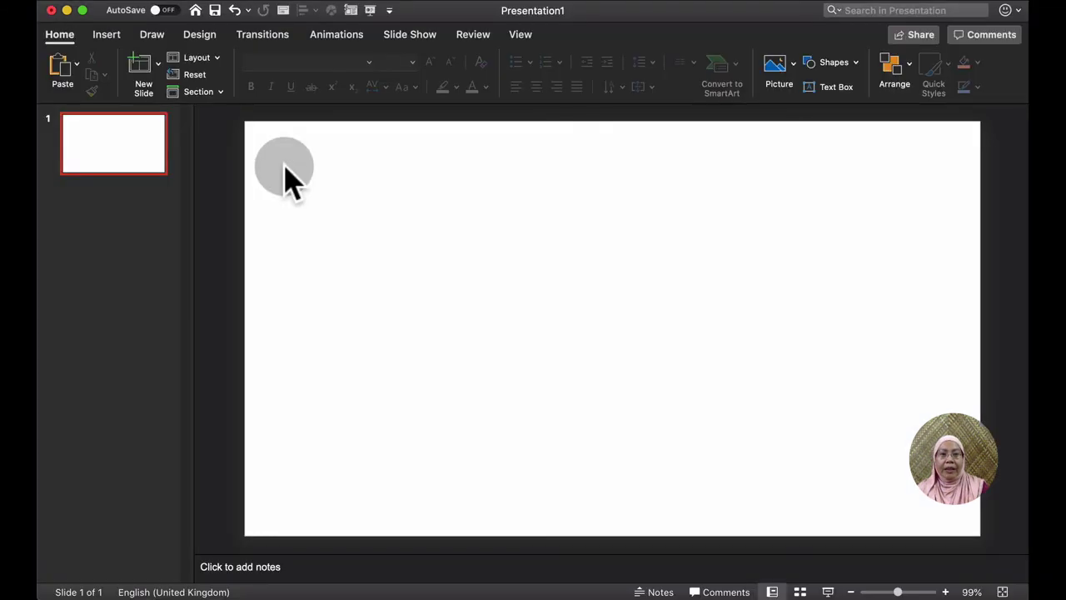
# Insert VIDEOS - DESIGN CHOICES.mp4 from the Desktop onto the blank first slide as a video
pyautogui.click(275, 0)
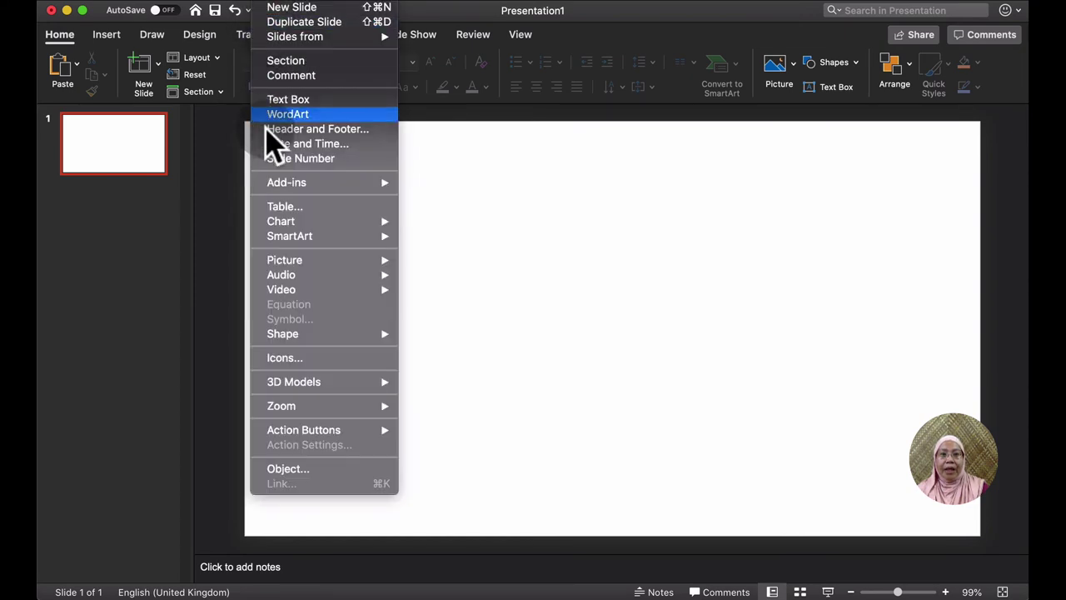
pyautogui.click(317, 288)
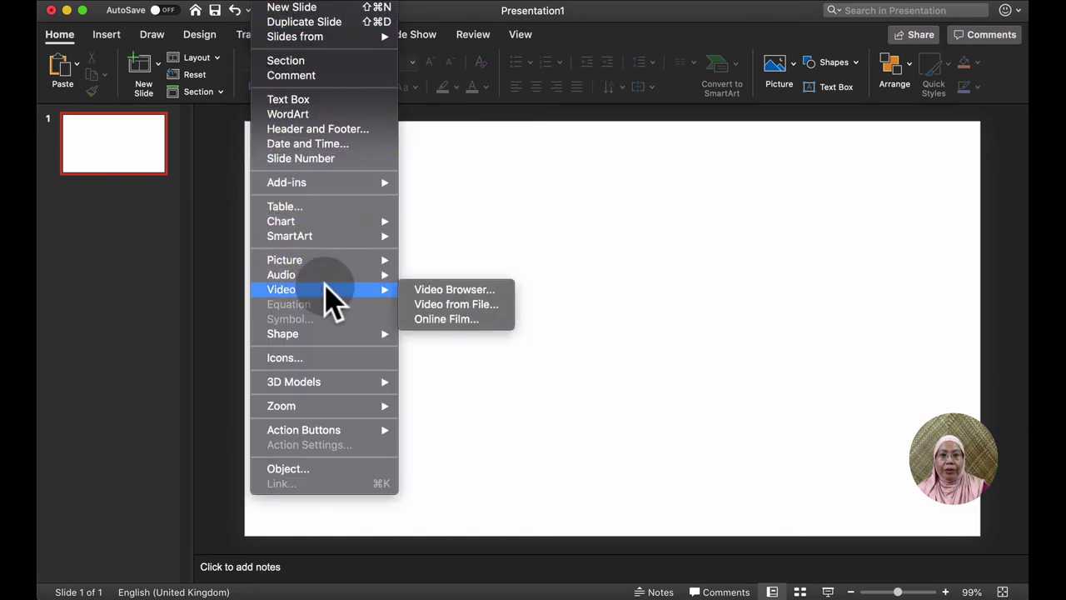
pyautogui.click(433, 304)
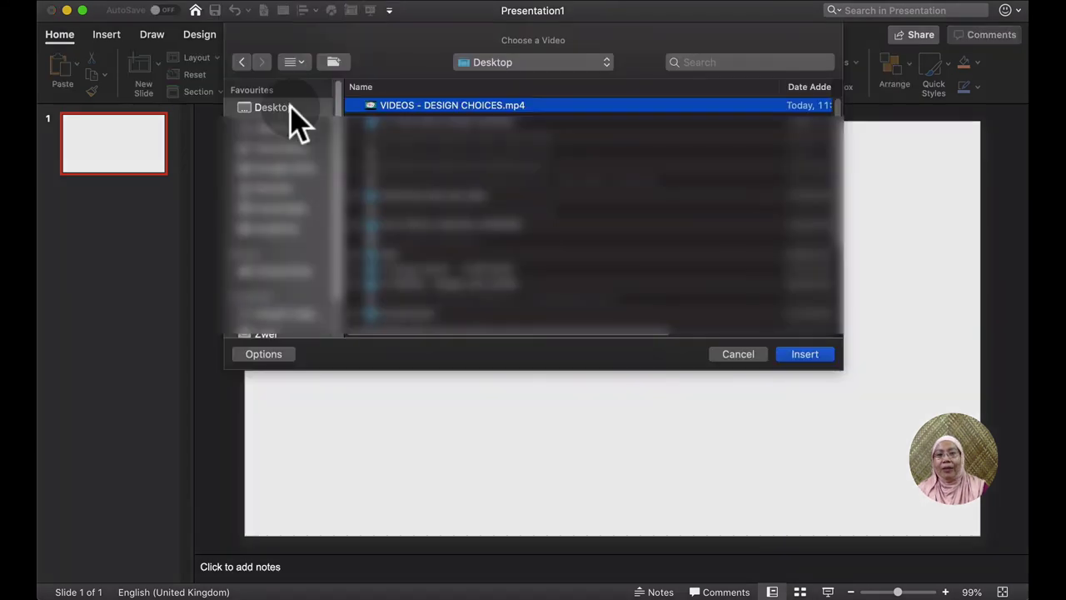
pyautogui.click(439, 113)
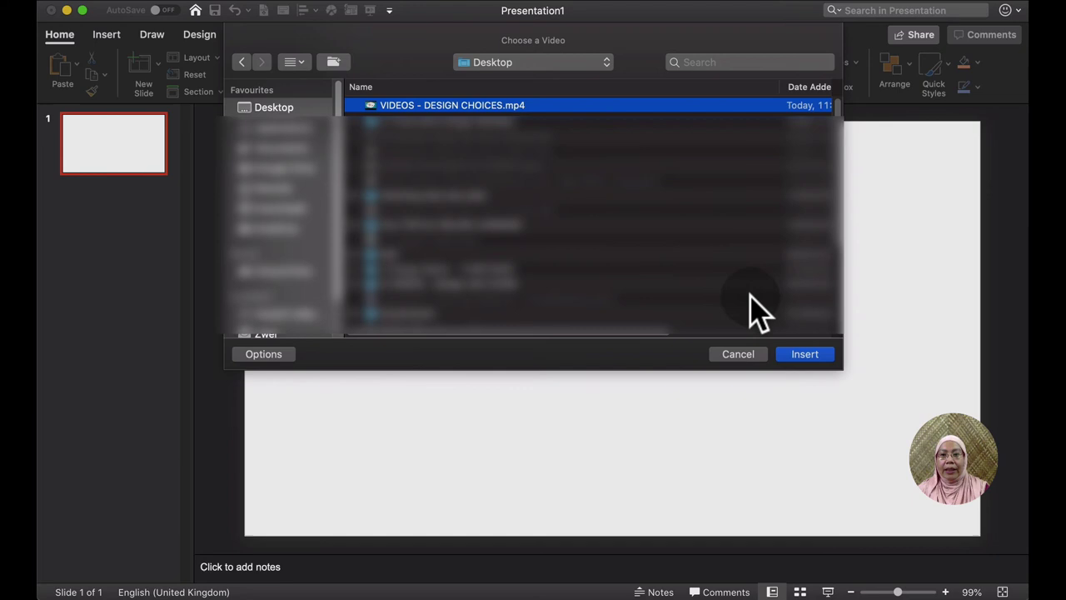
pyautogui.click(802, 354)
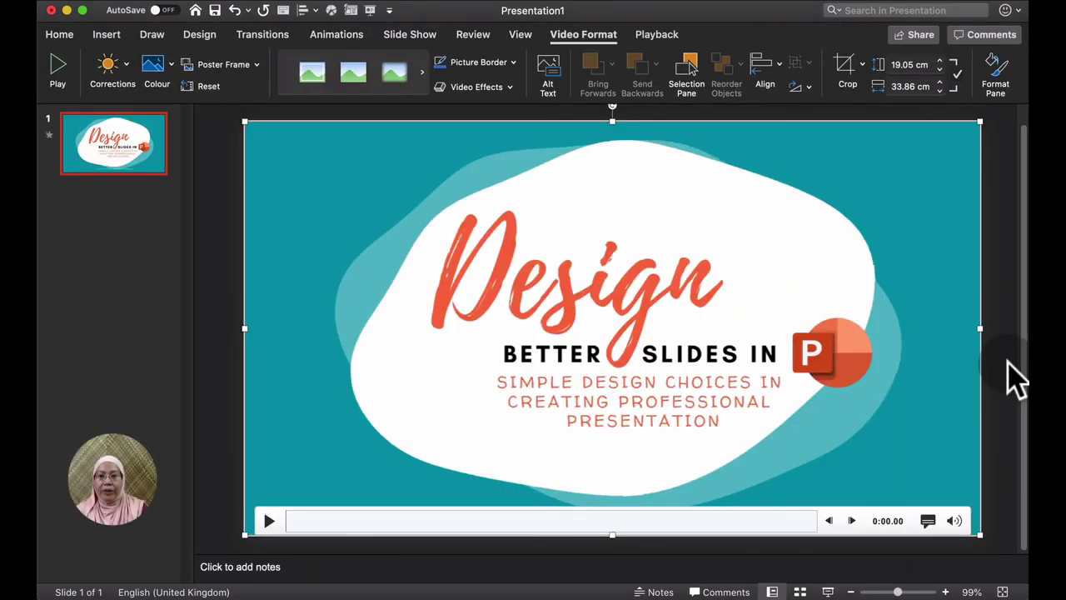
pyautogui.click(269, 521)
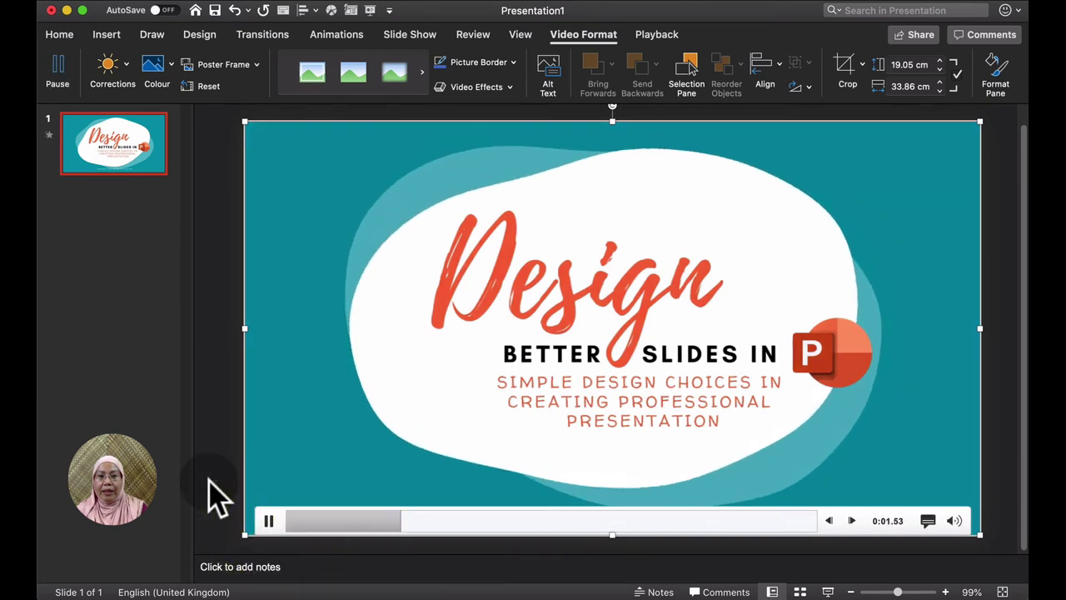
pyautogui.click(268, 520)
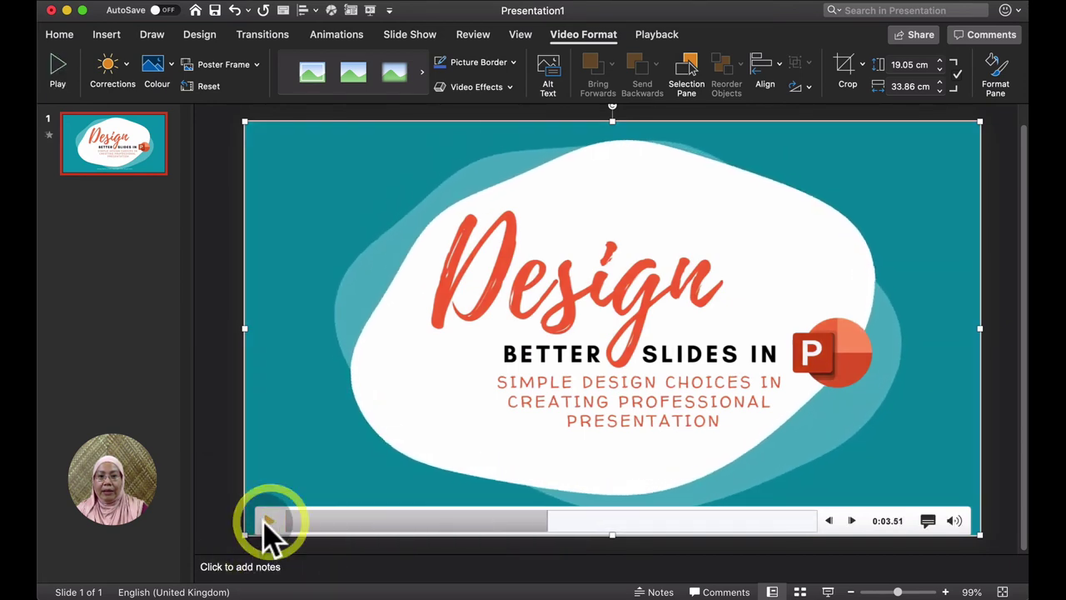
pyautogui.click(231, 487)
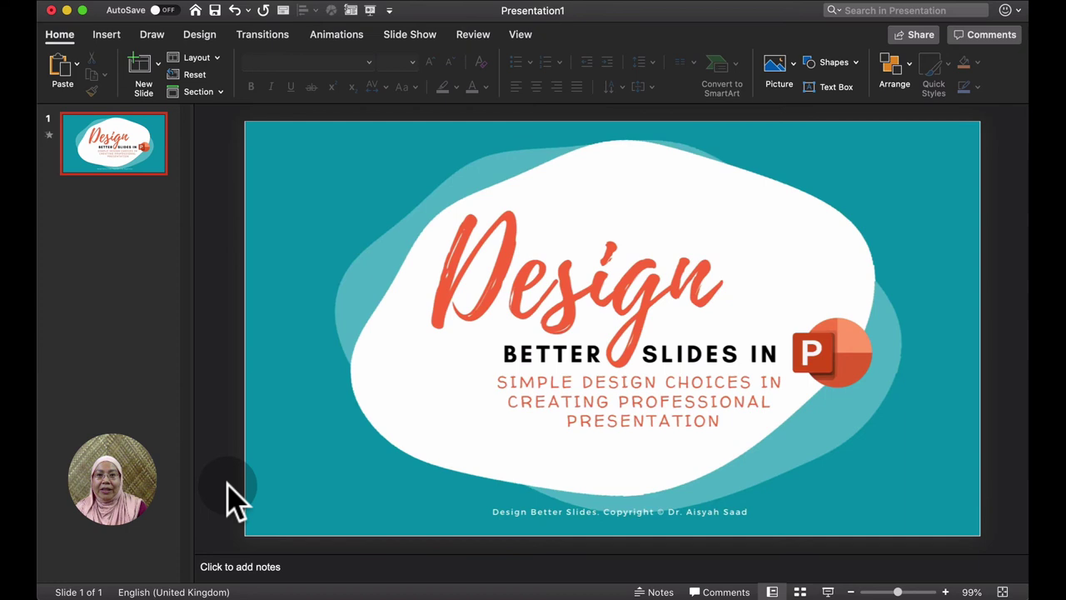
pyautogui.click(371, 244)
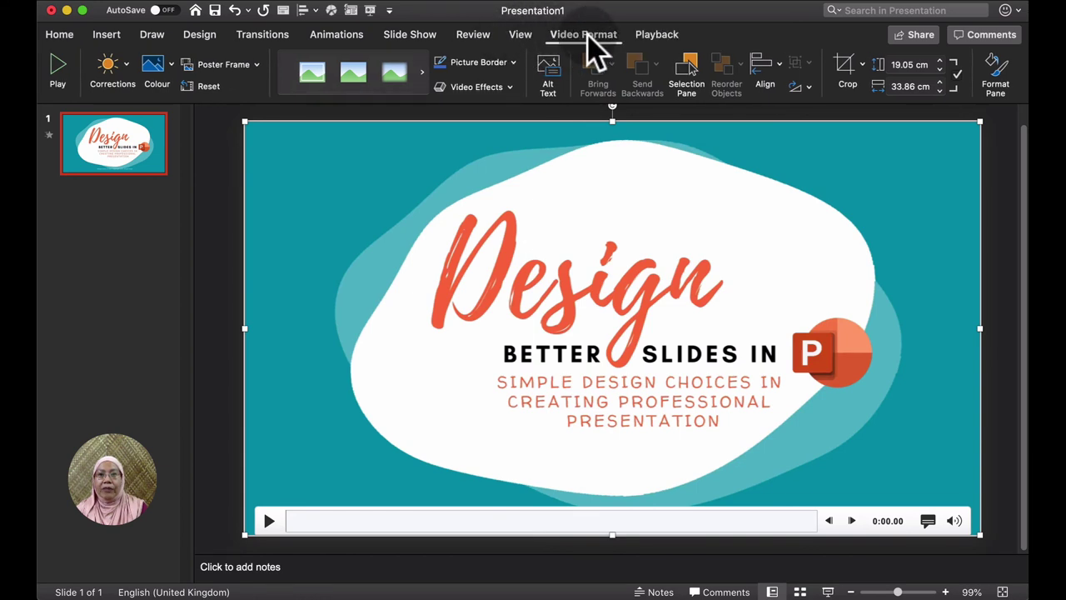
# Set the cover video's playback to Start Automatically, with Loop until Stopped and Rewind after Playing enabled
pyautogui.click(657, 35)
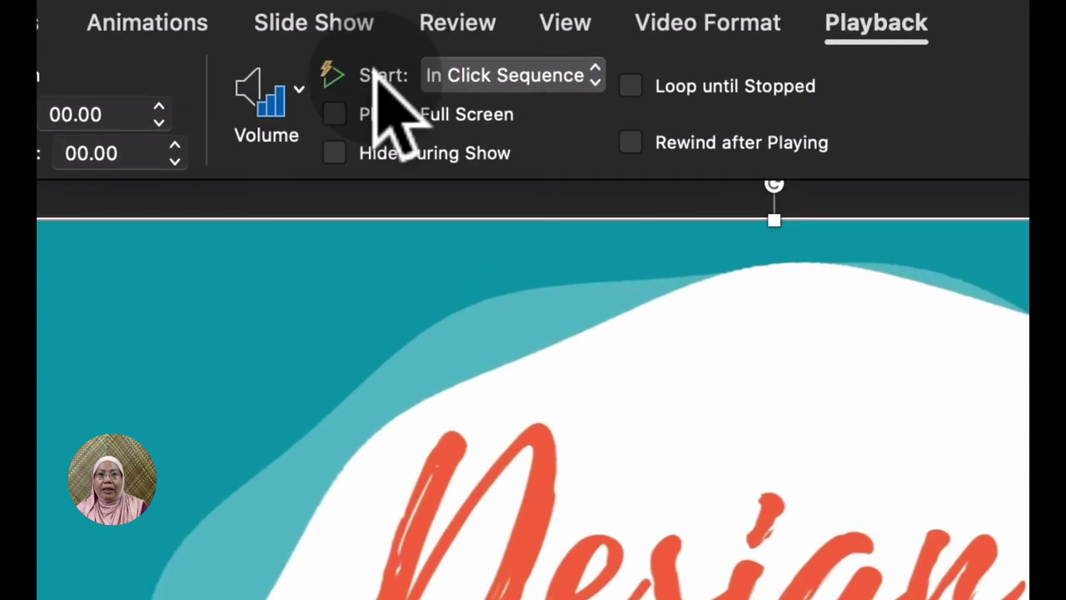
pyautogui.click(489, 58)
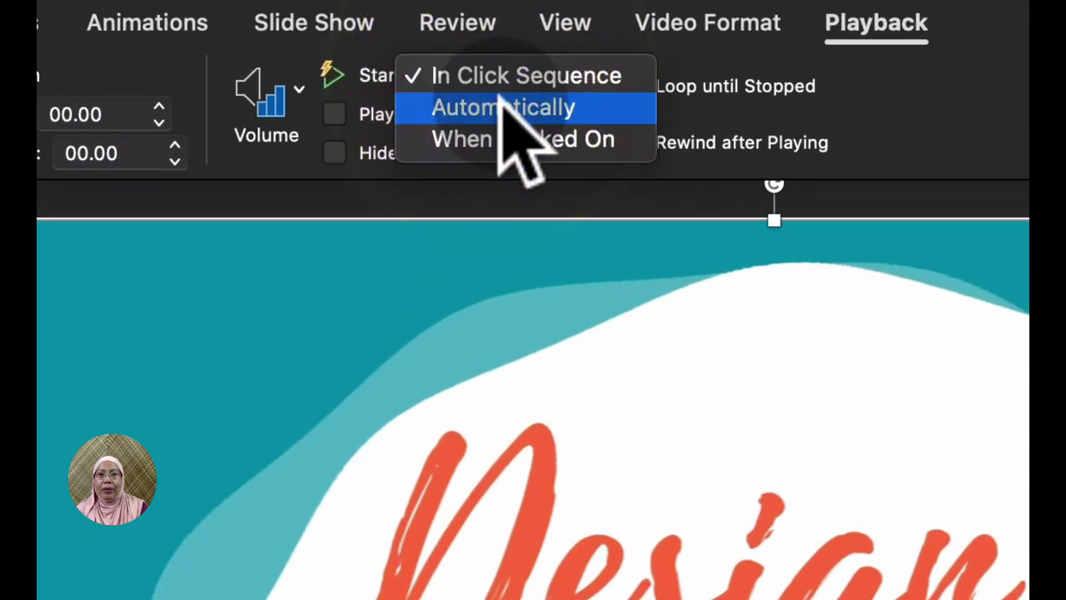
pyautogui.click(502, 108)
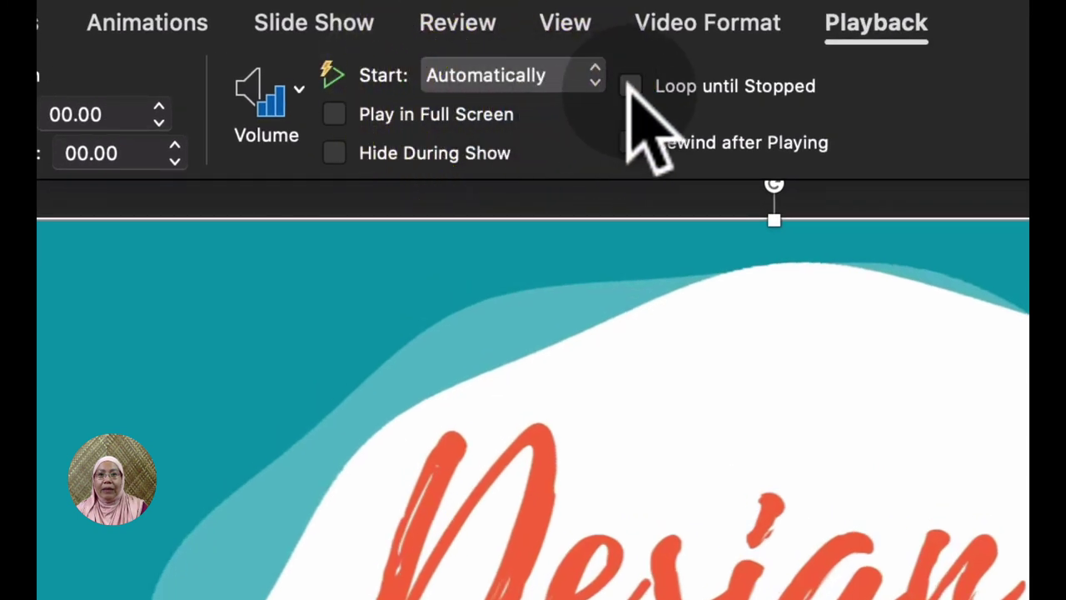
pyautogui.click(631, 86)
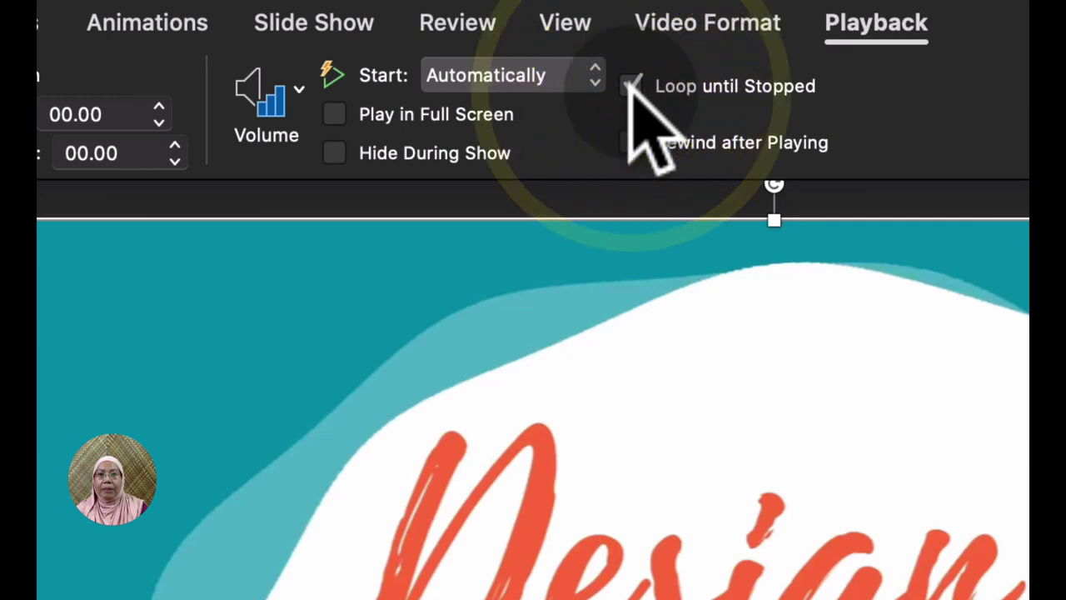
pyautogui.click(633, 143)
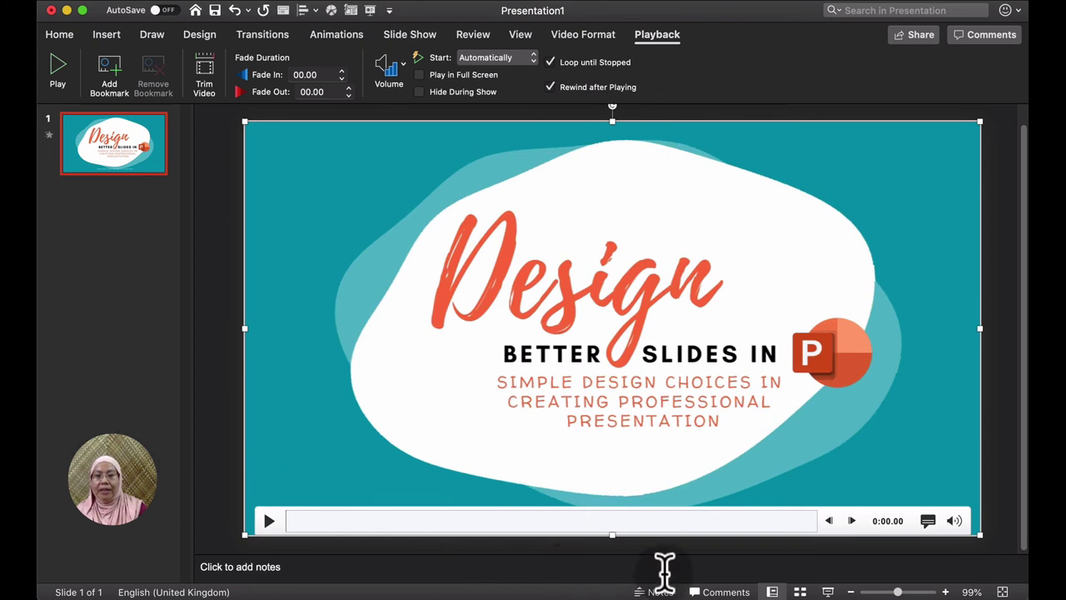
# Start the full-screen slide show from the status bar to play the looping teal cover video
pyautogui.click(829, 589)
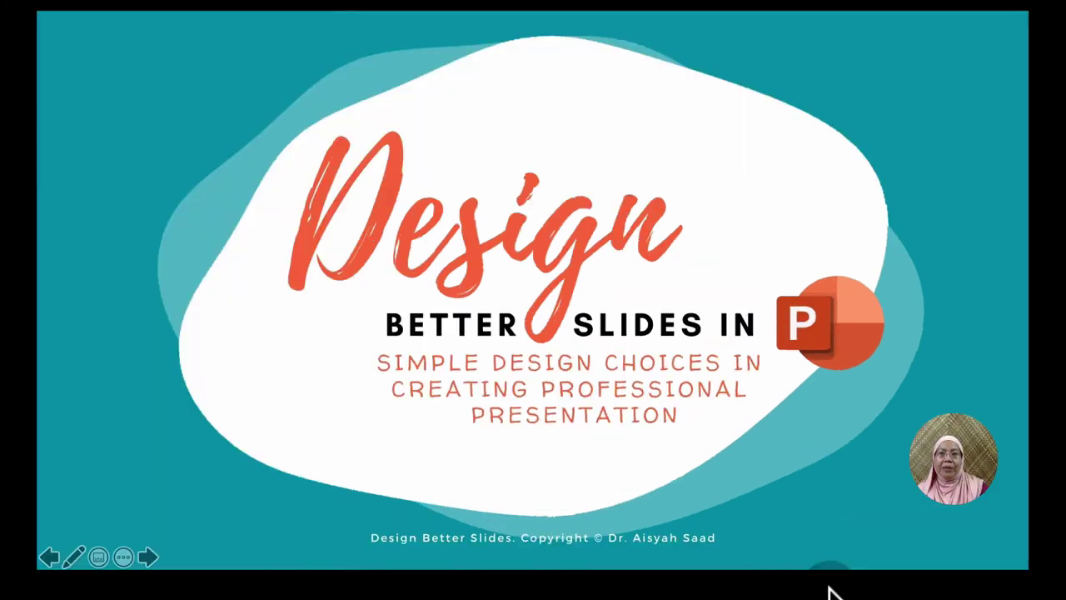